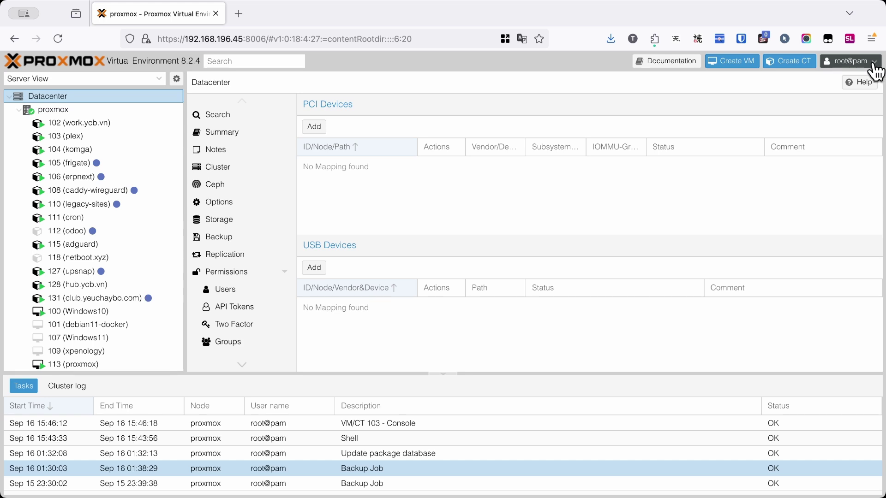
pyautogui.click(875, 66)
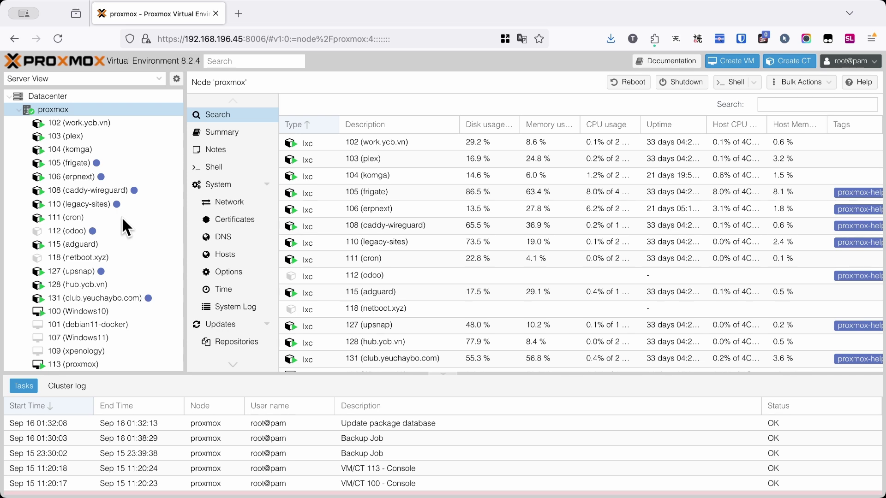
# Collapse and expand the proxmox node in the resource tree to examine its containers, virtual machines and storages.
pyautogui.click(19, 113)
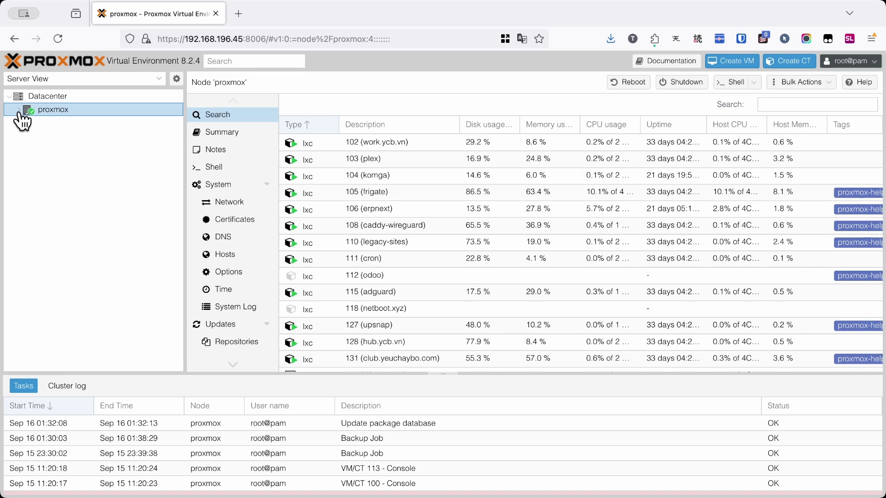
pyautogui.click(19, 112)
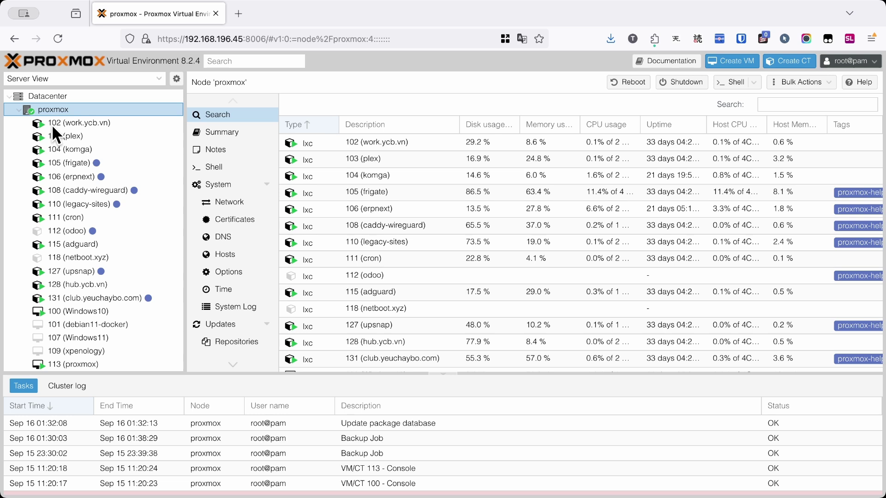
pyautogui.scroll(-4, 68, 243)
pyautogui.scroll(-2, 67, 244)
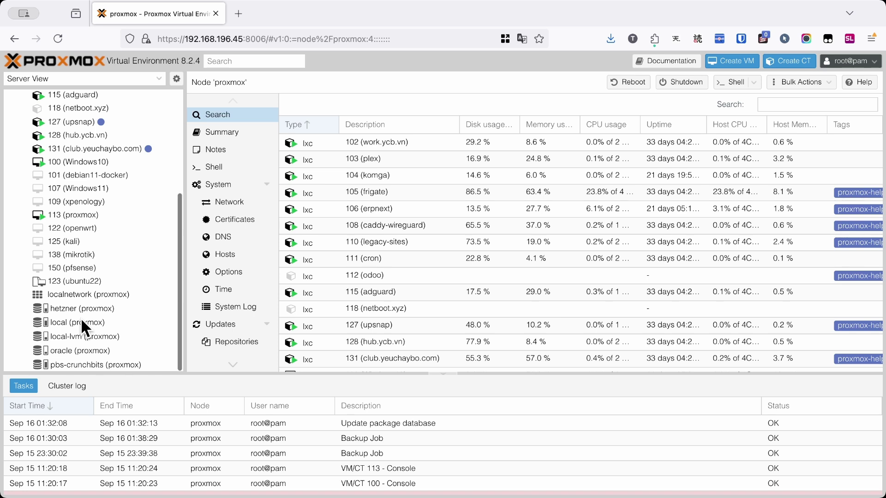
pyautogui.press('Left')
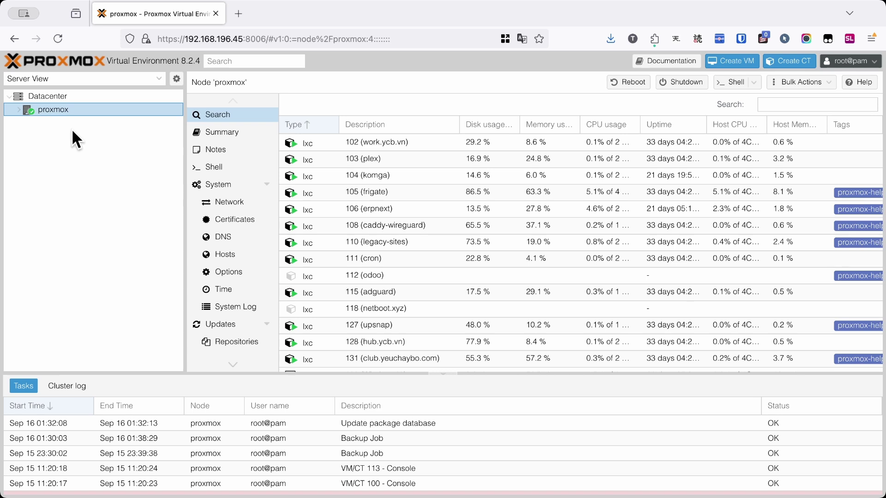
pyautogui.doubleClick(24, 109)
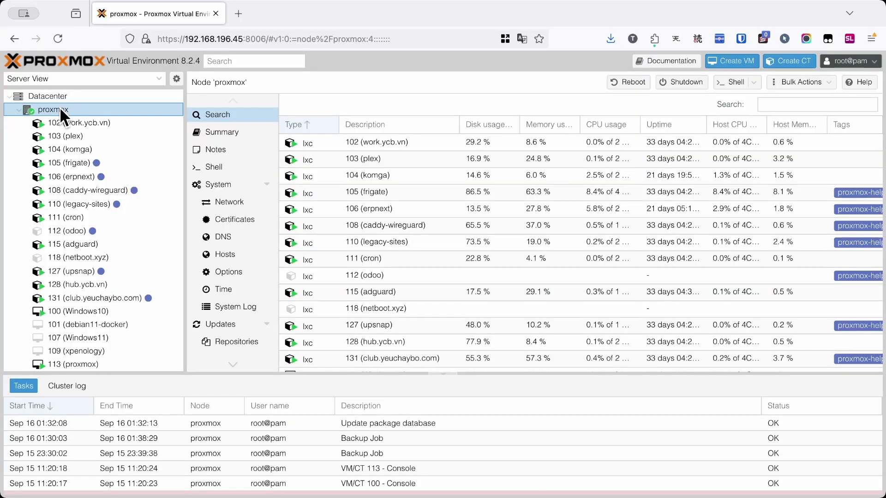
# Review the actions available for the proxmox node and show the summary of container 104 (komga).
pyautogui.rightClick(60, 109)
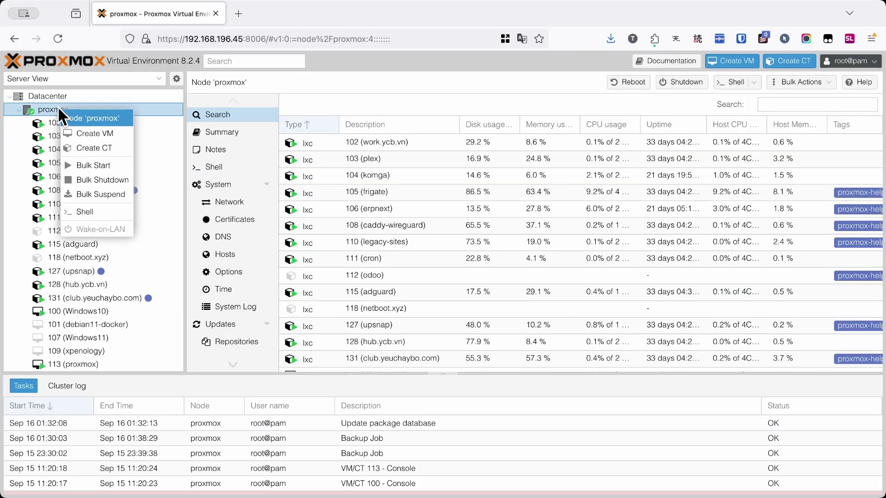
pyautogui.press('Escape')
pyautogui.click(48, 98)
pyautogui.click(43, 114)
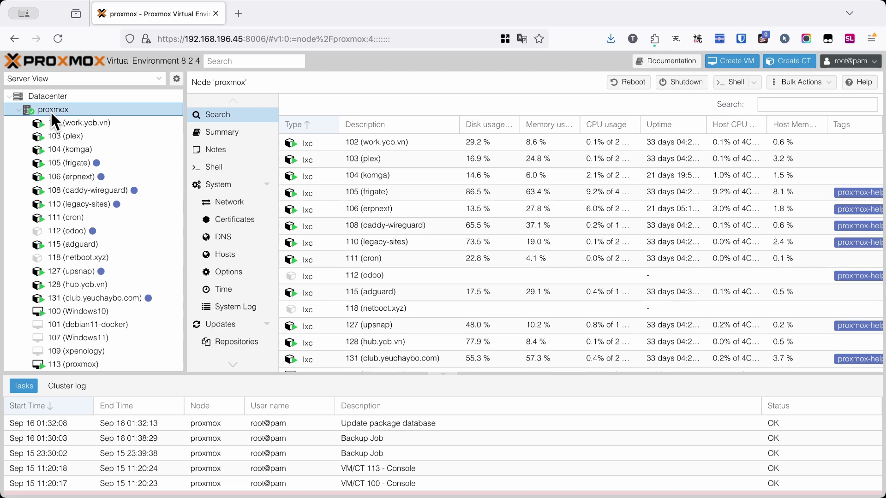
pyautogui.rightClick(51, 111)
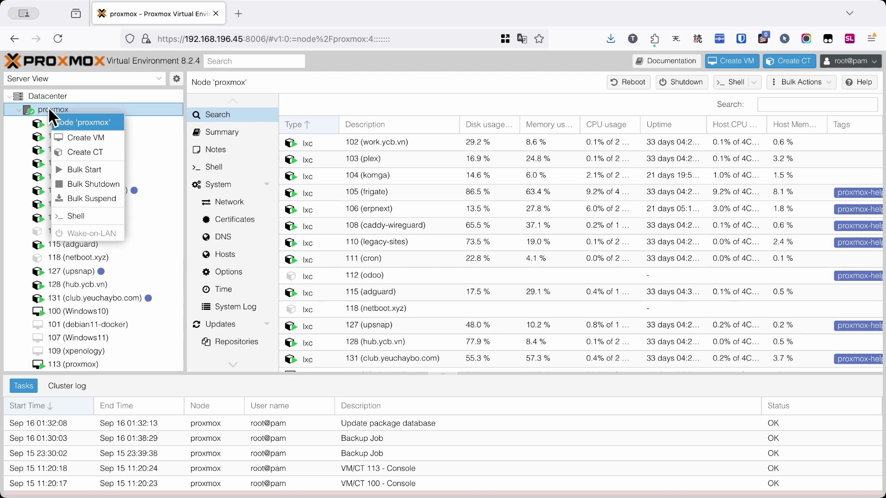
pyautogui.click(69, 149)
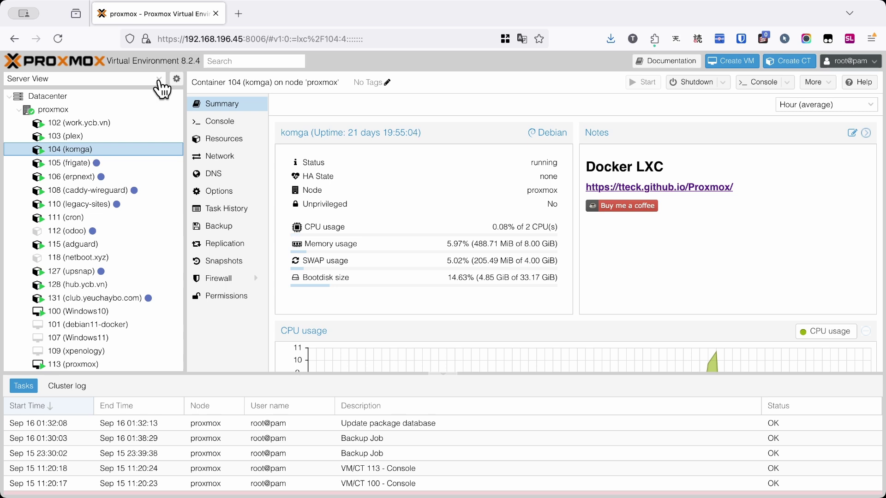
# Switch the resource tree to Folder View and look at its LXC Container and Nodes groups.
pyautogui.click(159, 79)
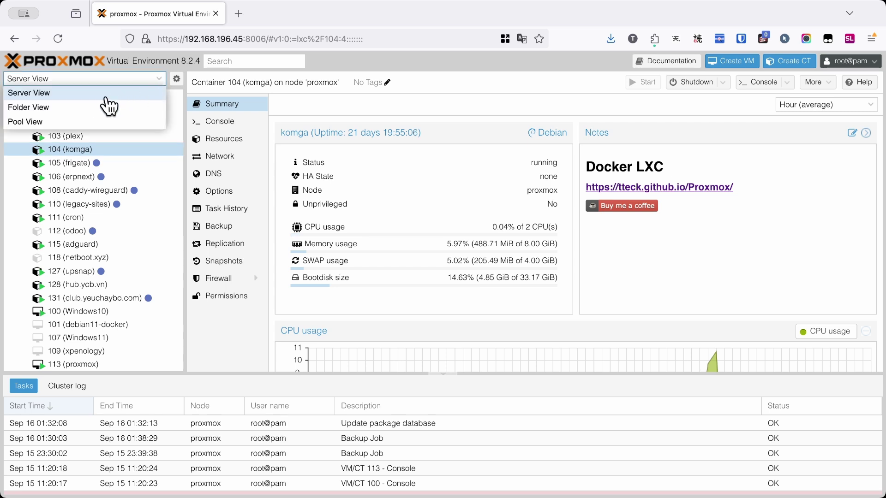
pyautogui.click(102, 111)
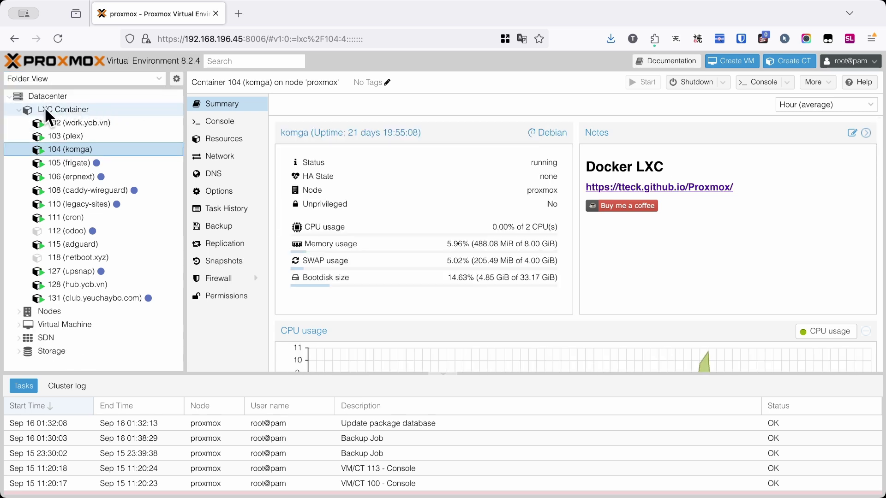
pyautogui.click(20, 111)
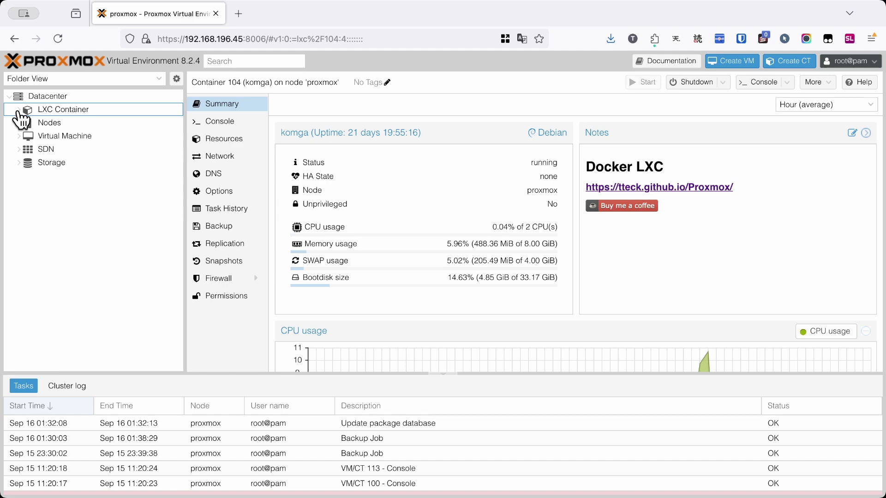
pyautogui.click(20, 121)
# Switch the resource tree to Pool View and look through the guests listed under Datacenter.
pyautogui.click(107, 79)
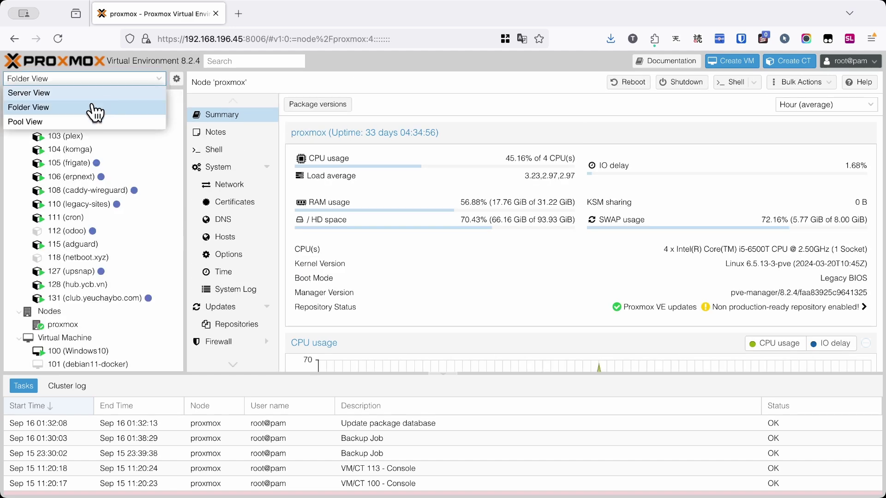
pyautogui.click(56, 121)
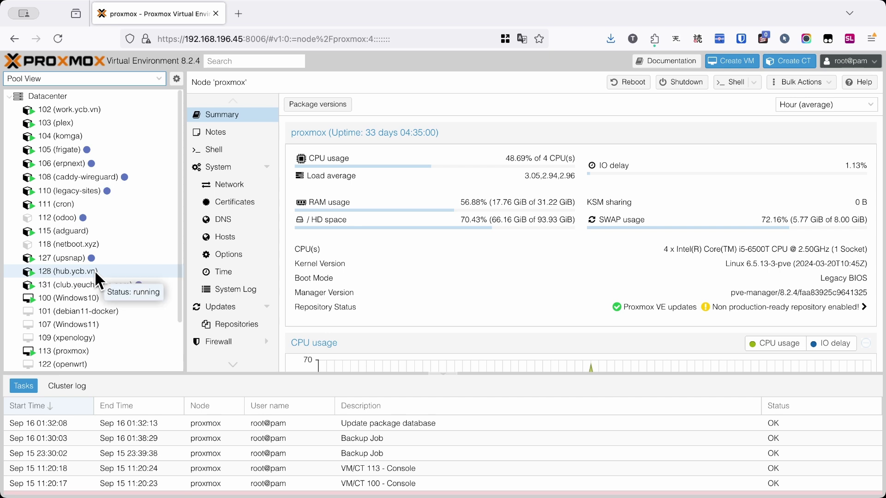
pyautogui.scroll(-1, 94, 270)
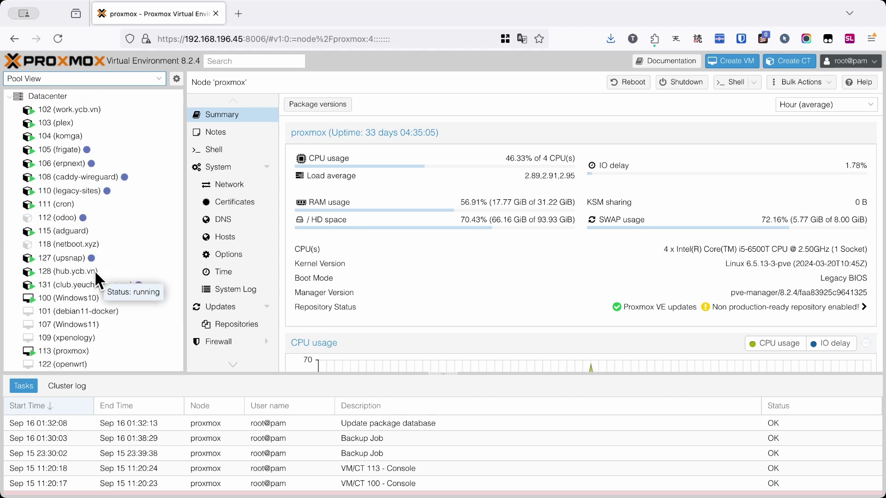
pyautogui.scroll(-2, 95, 271)
pyautogui.scroll(2, 95, 271)
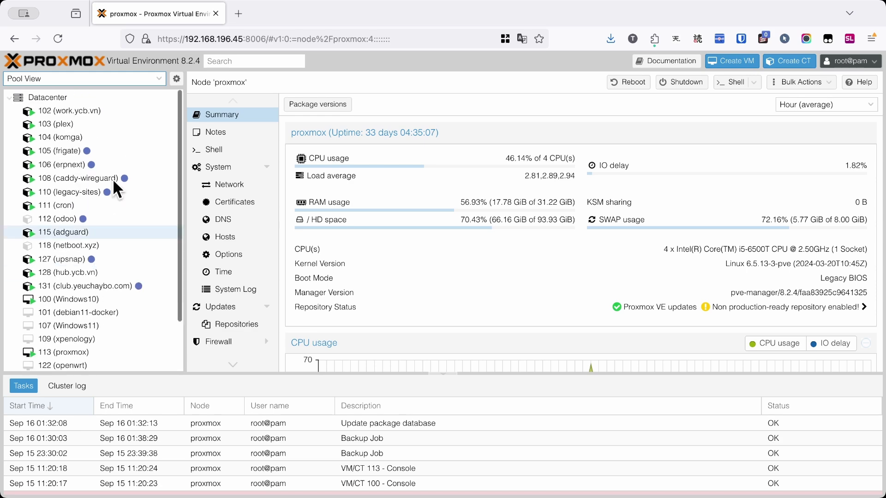
# Return the resource tree to Server View and show the Datacenter's cluster information.
pyautogui.click(83, 78)
pyautogui.click(104, 89)
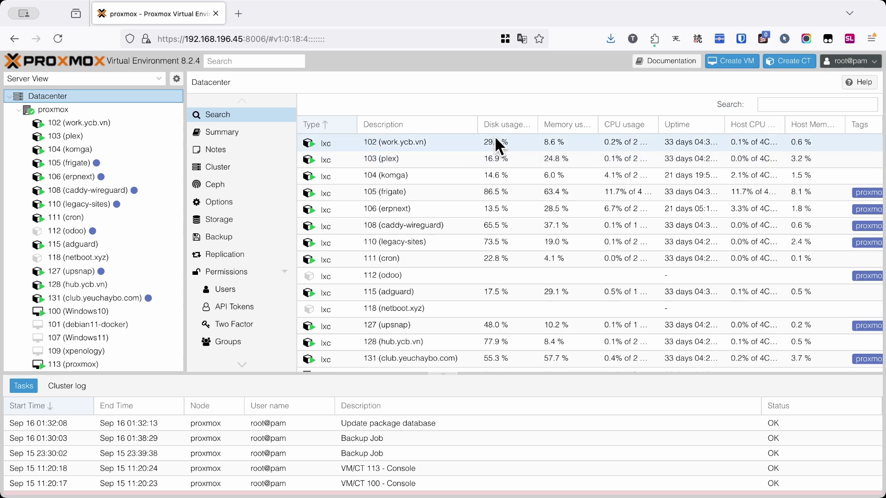
pyautogui.click(218, 133)
pyautogui.click(219, 168)
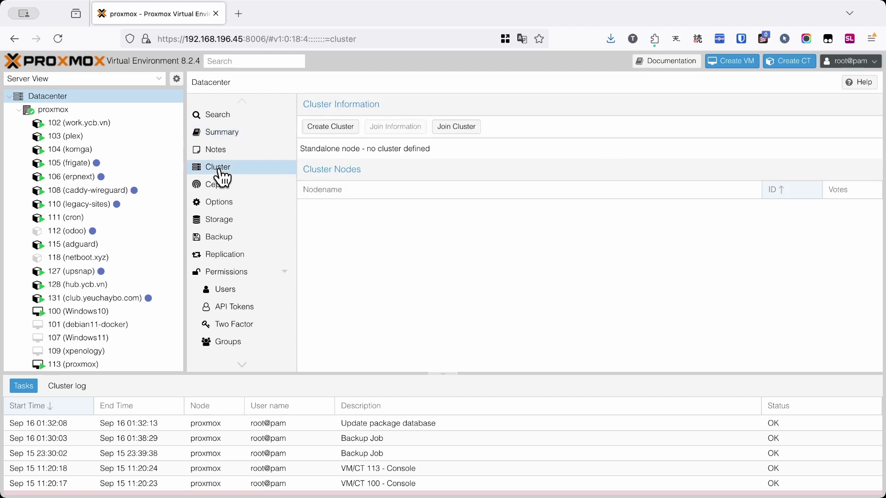
pyautogui.click(66, 97)
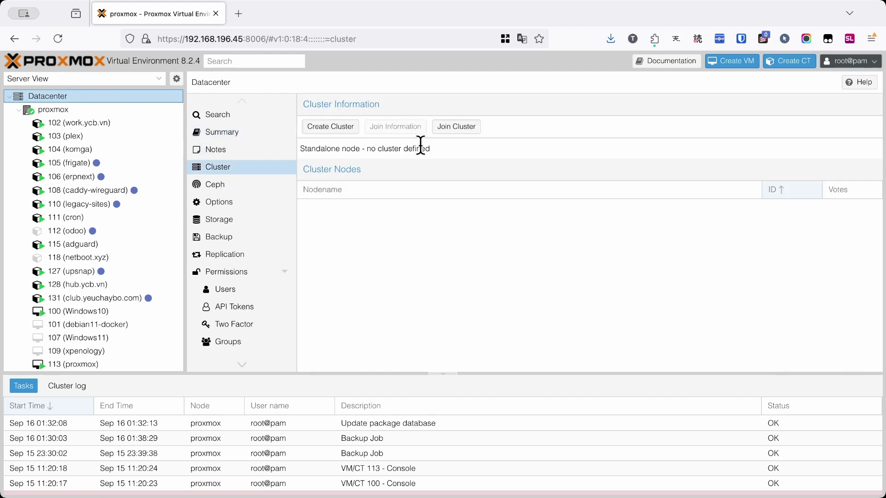
# Compare the management options of the proxmox node, container 103 (plex) and the Datacenter.
pyautogui.click(45, 107)
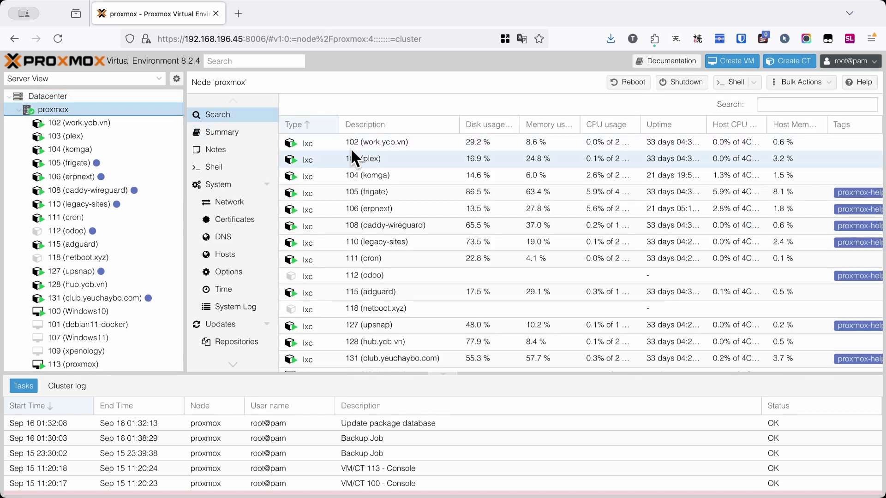
pyautogui.click(84, 138)
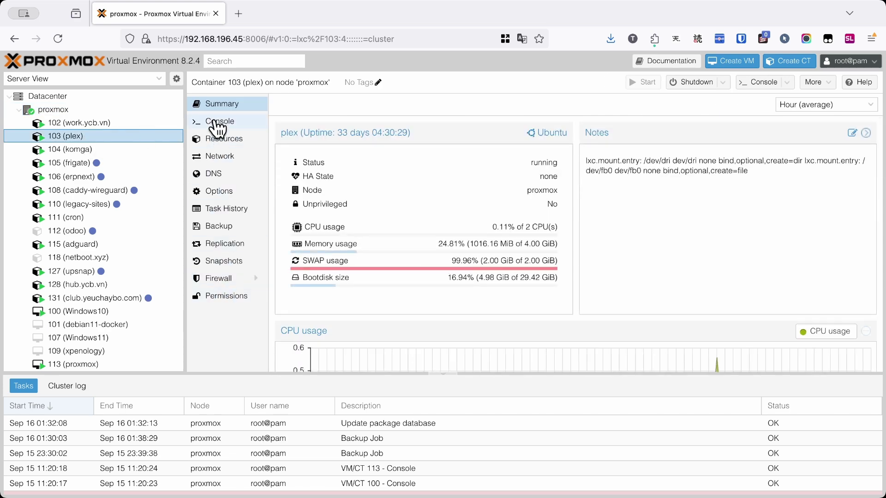
pyautogui.click(62, 98)
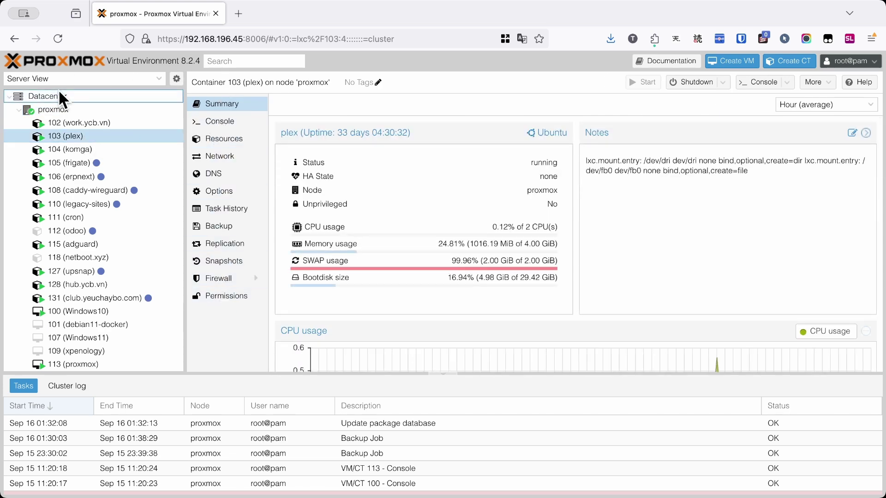
pyautogui.click(54, 97)
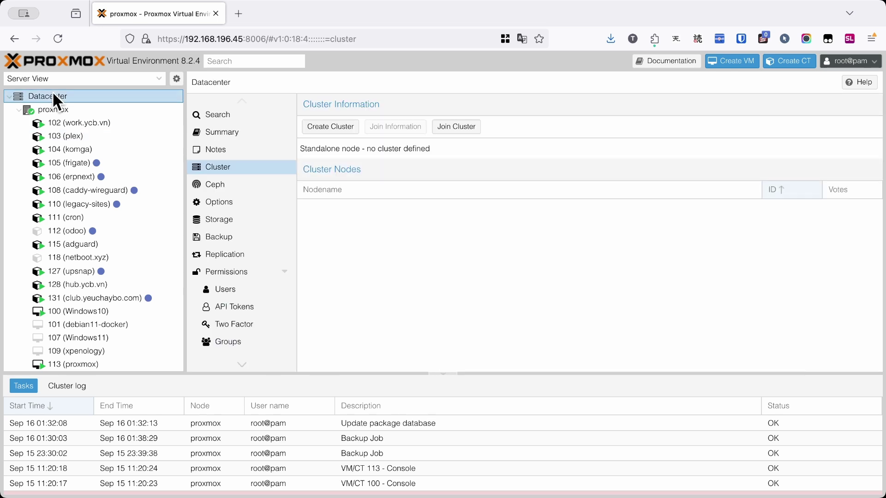
# Examine the Datacenter summary, including its health, guests, resources and nodes sections.
pyautogui.click(244, 137)
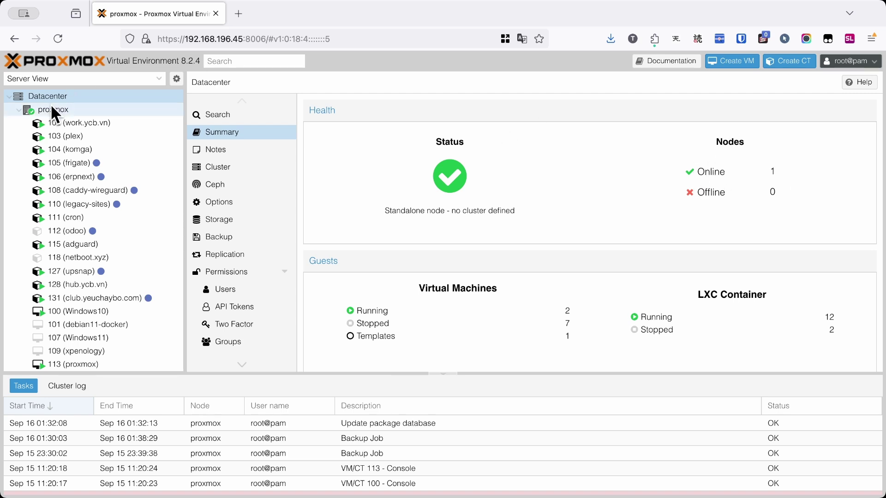
pyautogui.scroll(-3, 450, 237)
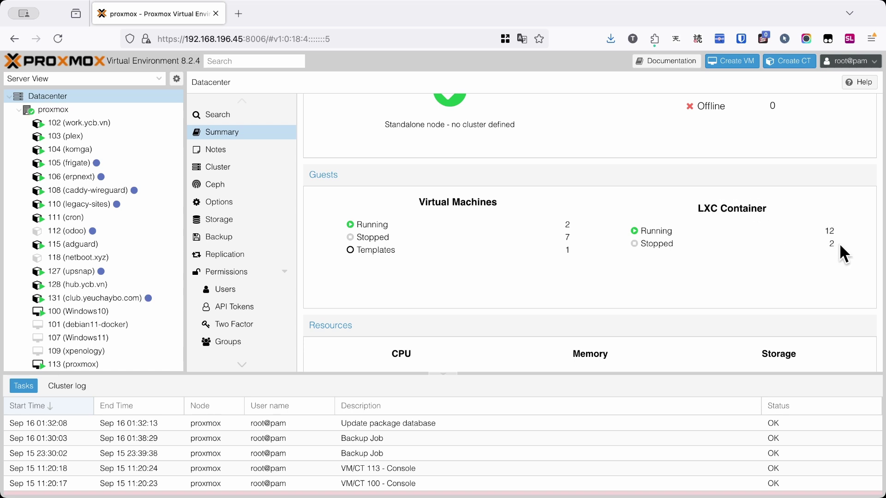
pyautogui.scroll(-2, 844, 254)
pyautogui.scroll(-2, 845, 254)
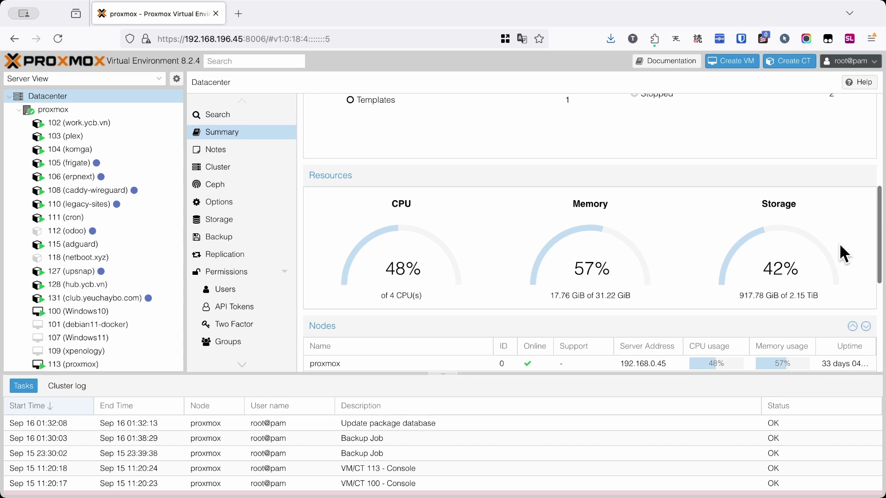
# Look through the Datacenter's Search, Summary, Notes, Cluster and Ceph pages.
pyautogui.click(240, 117)
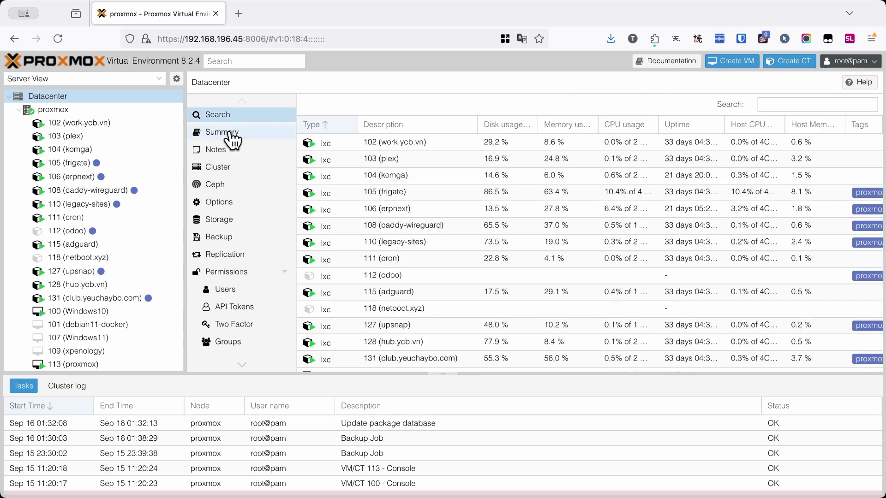
pyautogui.click(232, 137)
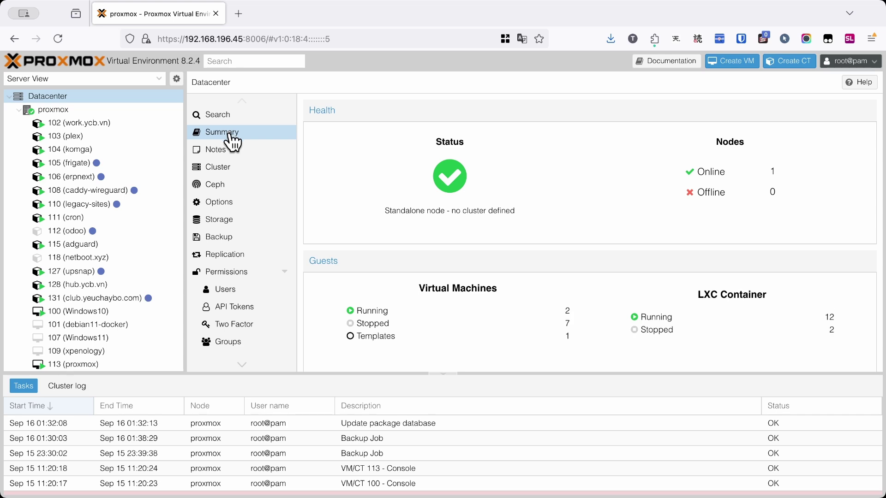
pyautogui.click(226, 150)
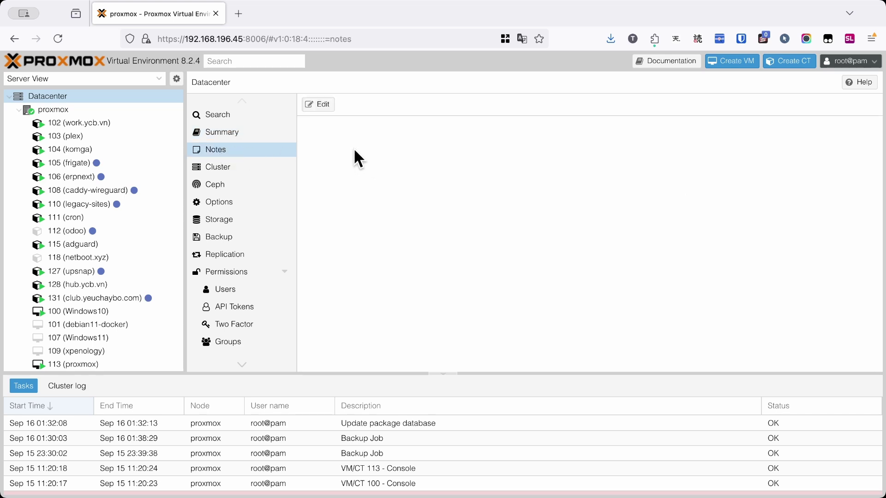
pyautogui.click(244, 175)
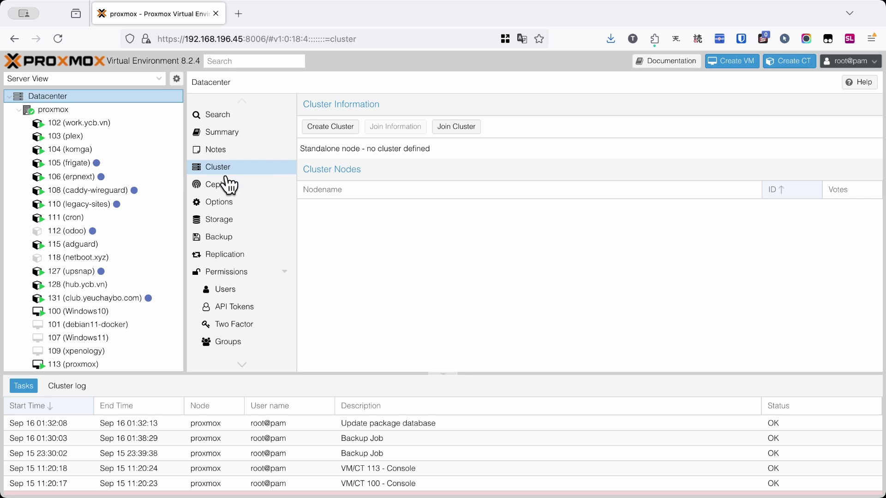
pyautogui.click(215, 185)
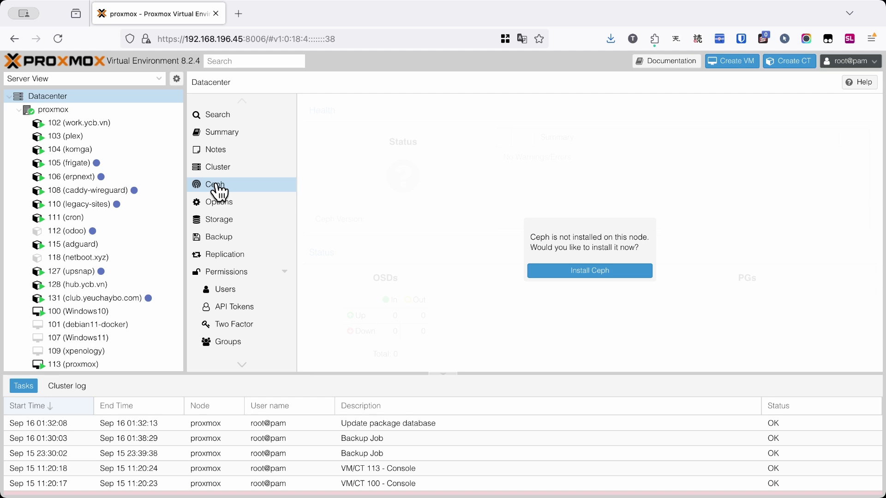
# Review the Datacenter's general options, configured storages and scheduled backup jobs.
pyautogui.click(221, 203)
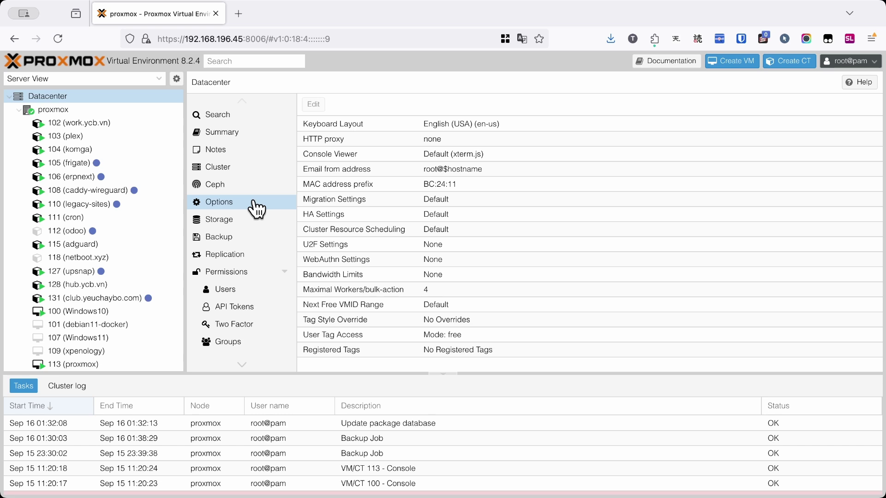
pyautogui.click(235, 223)
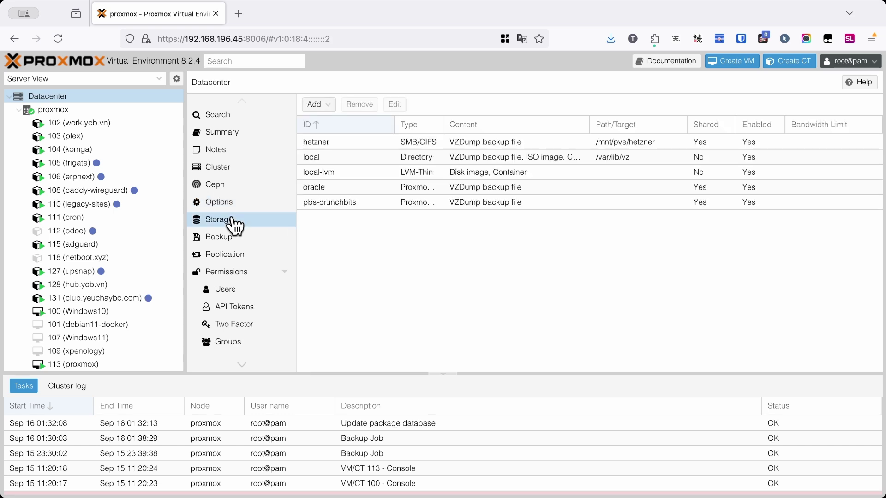
pyautogui.click(225, 240)
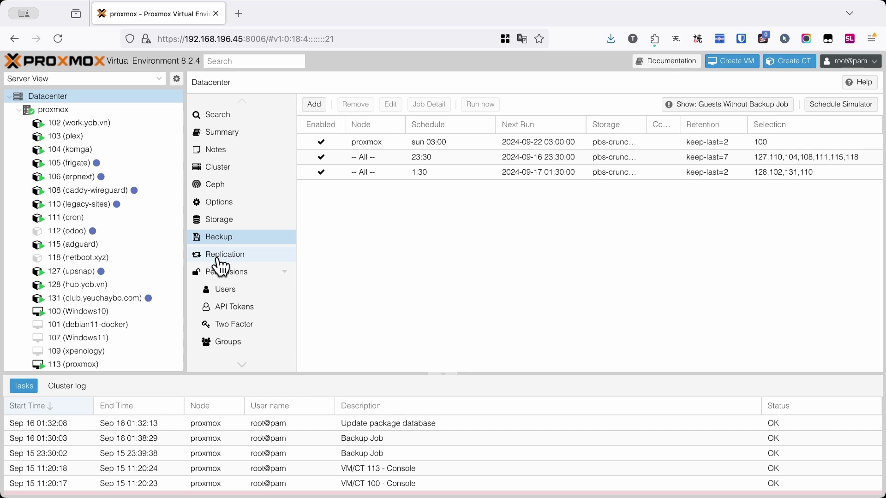
# Look through the Datacenter's Replication and HA pages and its remaining management entries.
pyautogui.click(220, 262)
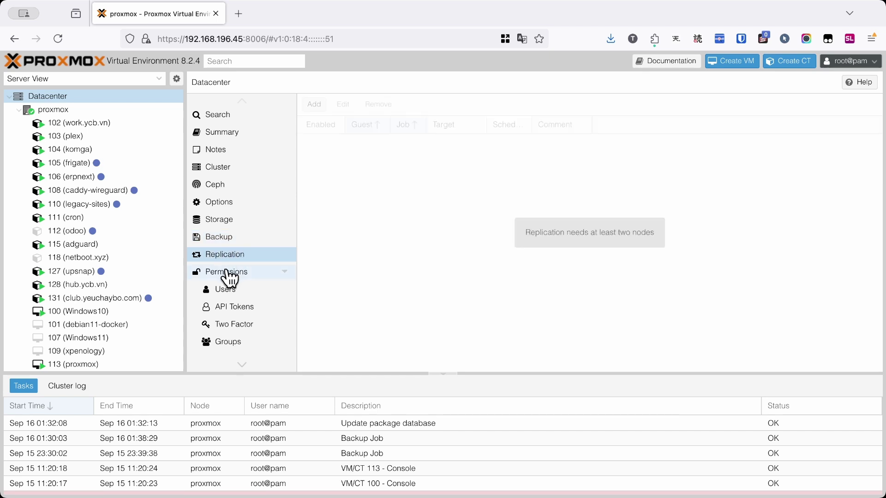
pyautogui.scroll(-3, 227, 275)
pyautogui.click(226, 258)
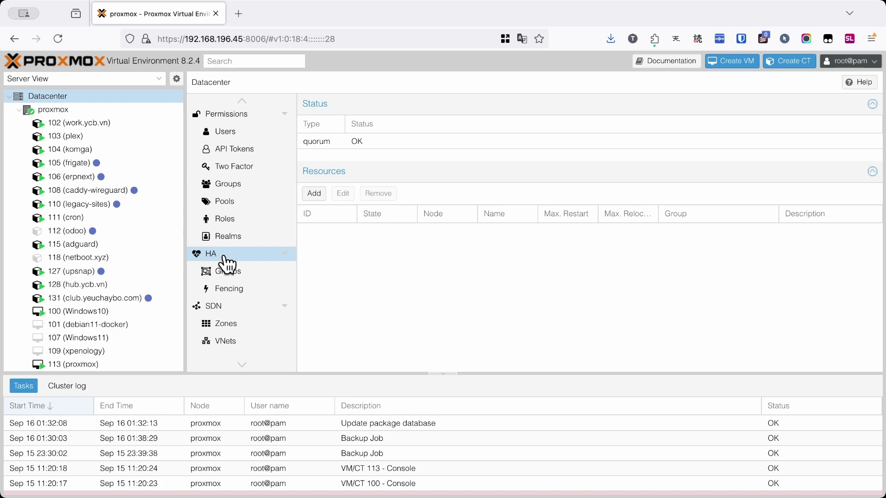
pyautogui.scroll(-3, 226, 265)
pyautogui.click(257, 311)
# Open the proxmox node and look over its guest list and available management options.
pyautogui.click(59, 109)
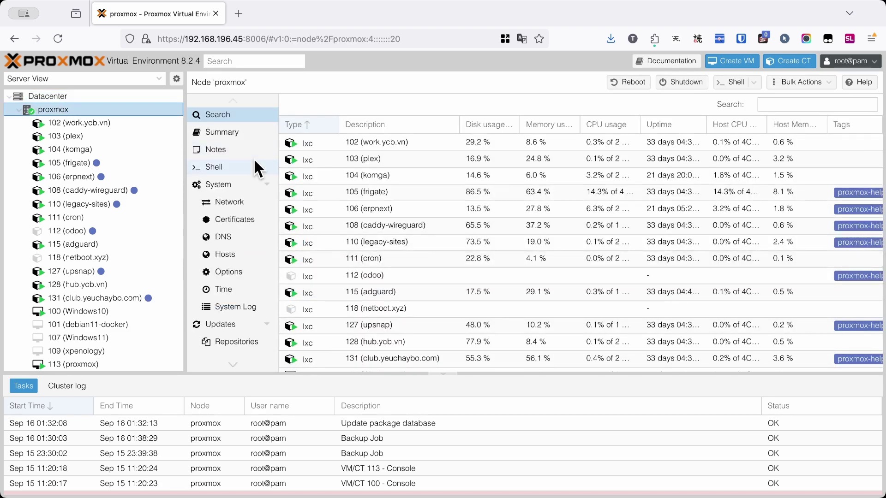
pyautogui.scroll(-1, 251, 217)
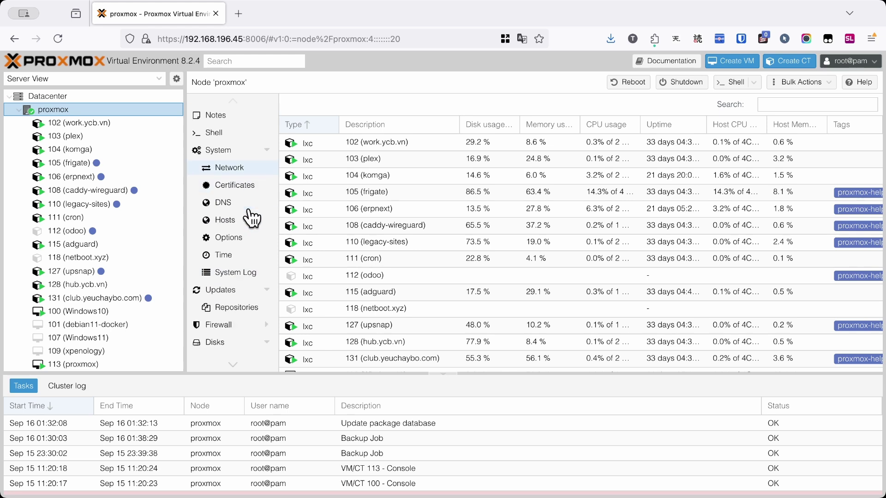
pyautogui.scroll(1, 252, 218)
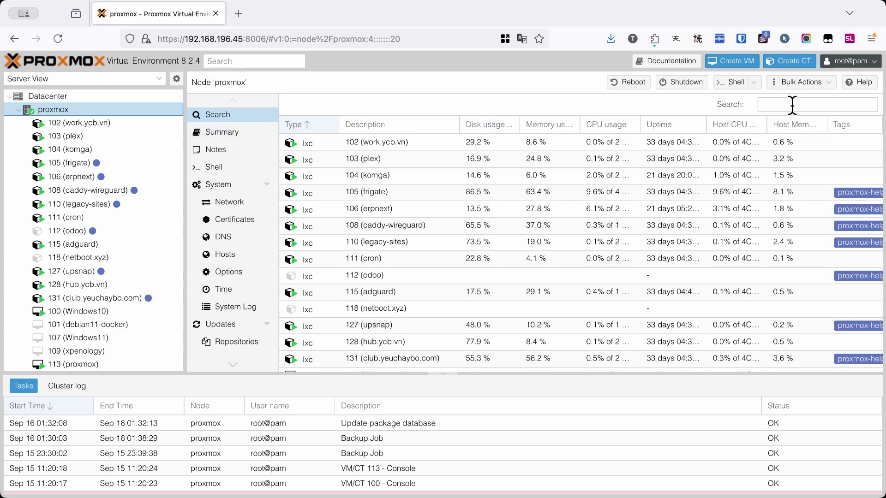
# Examine the proxmox node's summary, including its resource usage, system details and CPU usage graph.
pyautogui.click(206, 133)
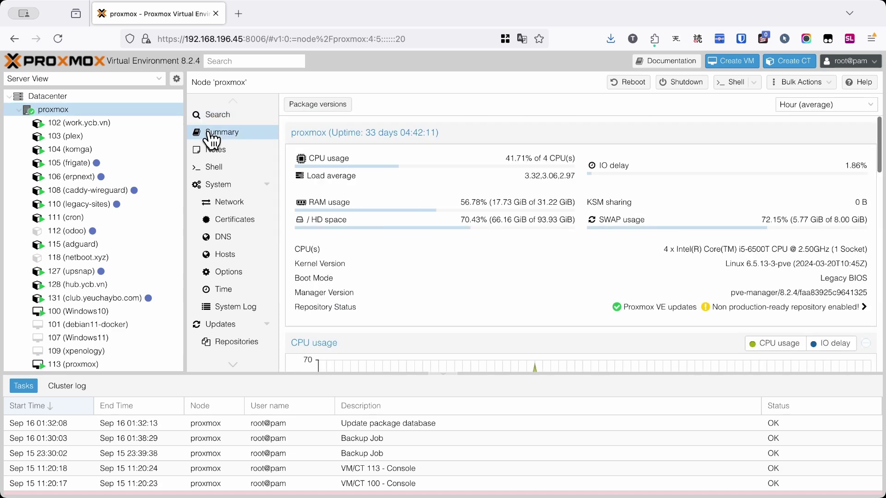
pyautogui.scroll(-1, 478, 245)
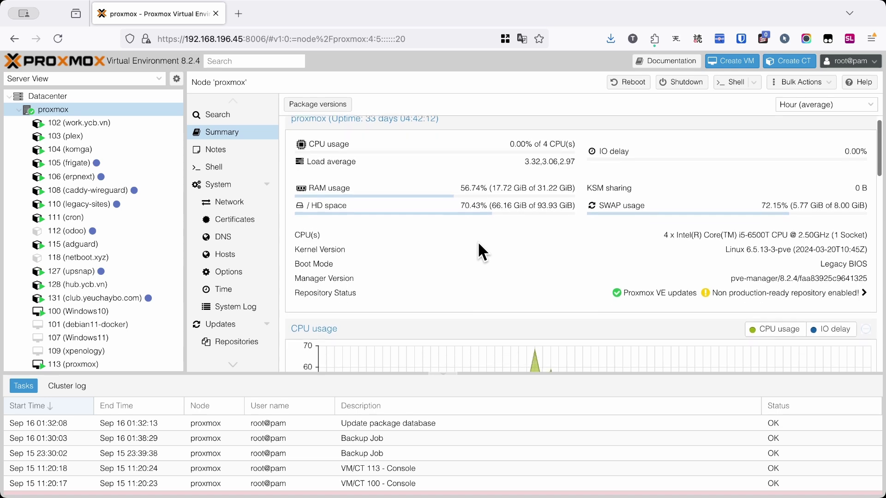
pyautogui.scroll(-3, 479, 244)
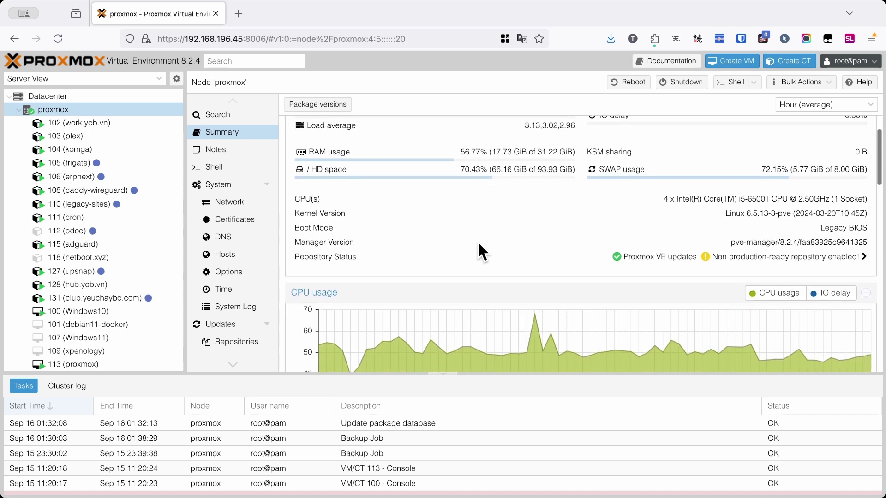
pyautogui.scroll(-3, 478, 245)
pyautogui.scroll(6, 478, 245)
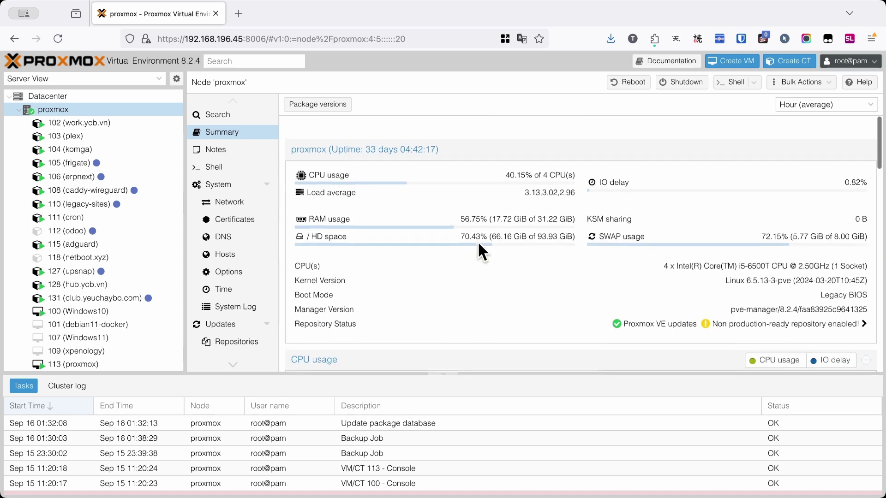
# View the proxmox node's notes, its command shell and its list of system services.
pyautogui.click(235, 154)
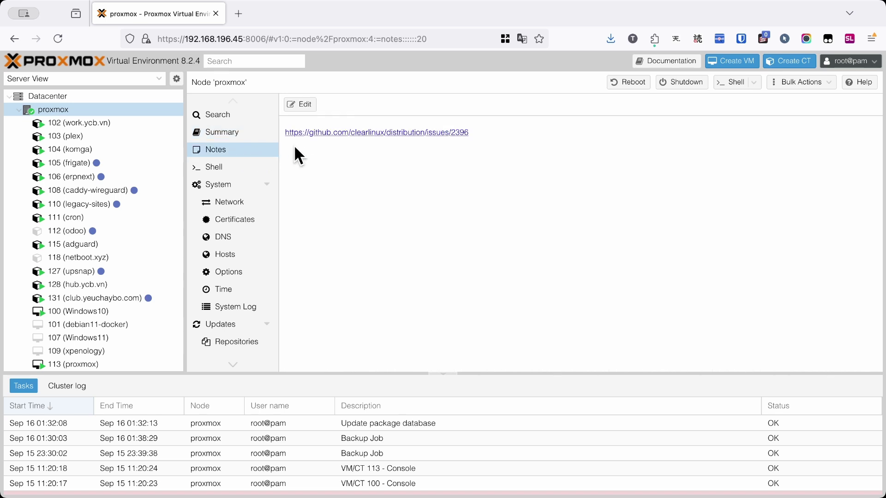
pyautogui.click(208, 173)
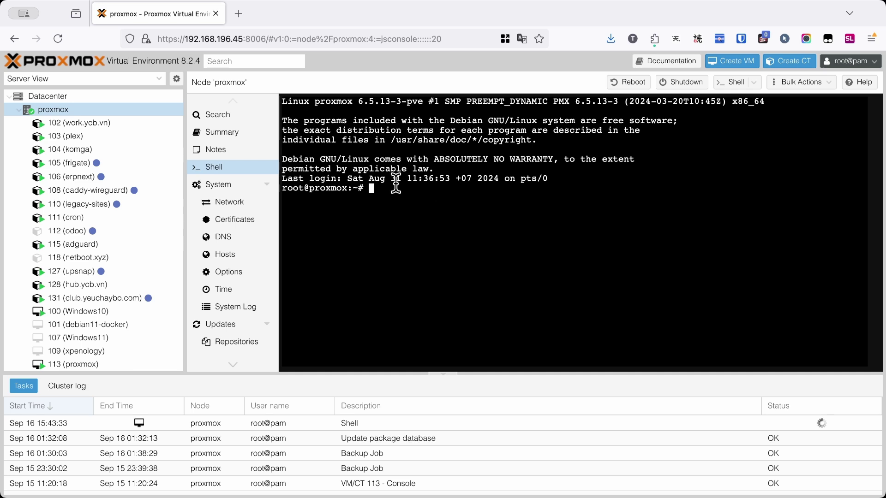
pyautogui.click(220, 190)
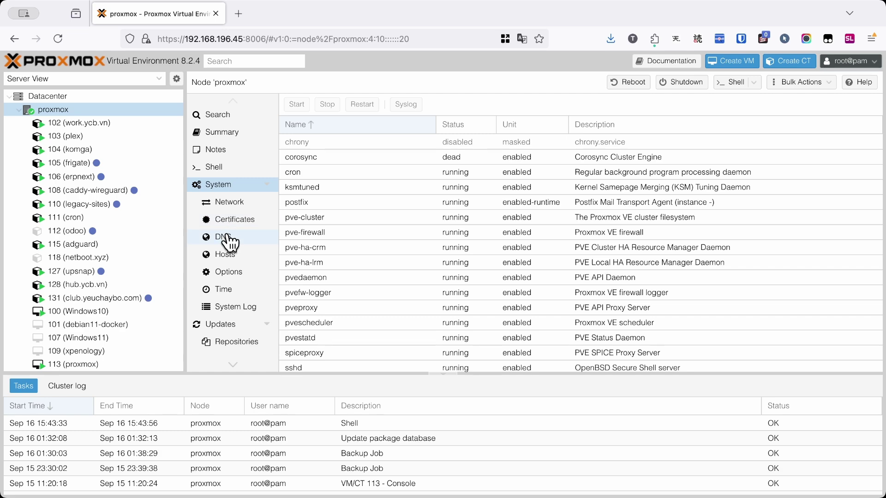
# Look through the proxmox node's Updates, Firewall, Disks and Ceph pages.
pyautogui.scroll(-2, 235, 300)
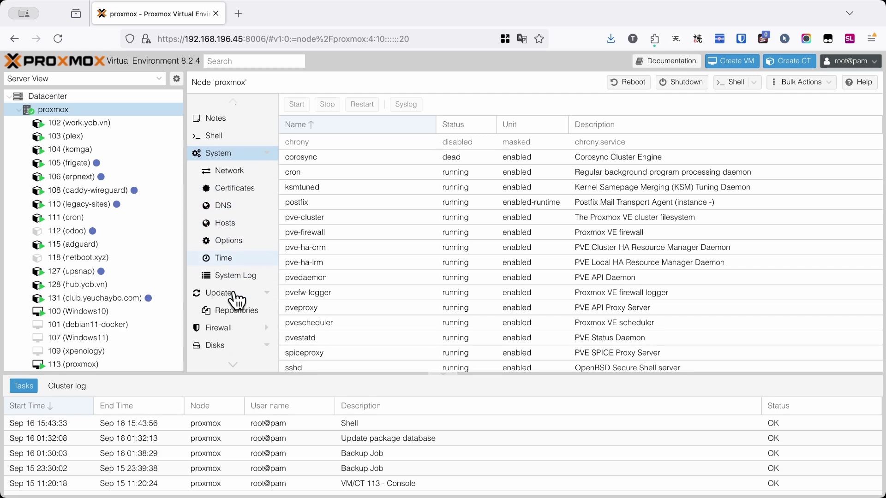
pyautogui.click(229, 284)
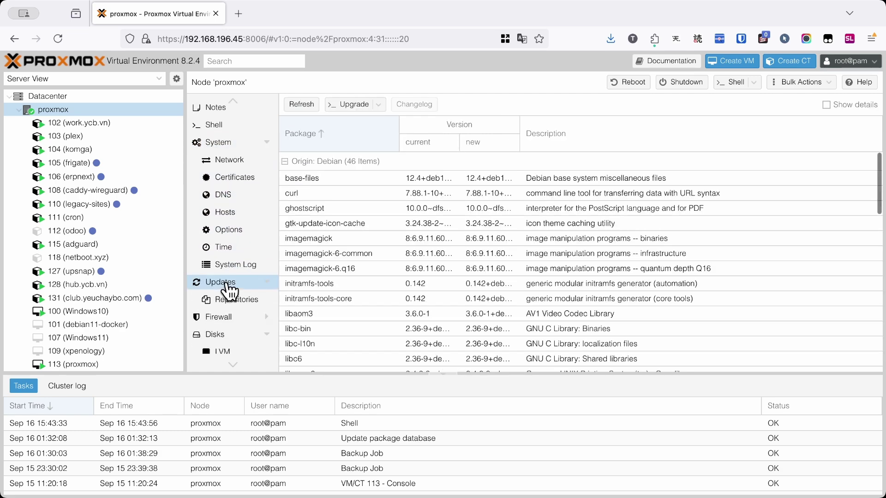
pyautogui.scroll(-1, 226, 279)
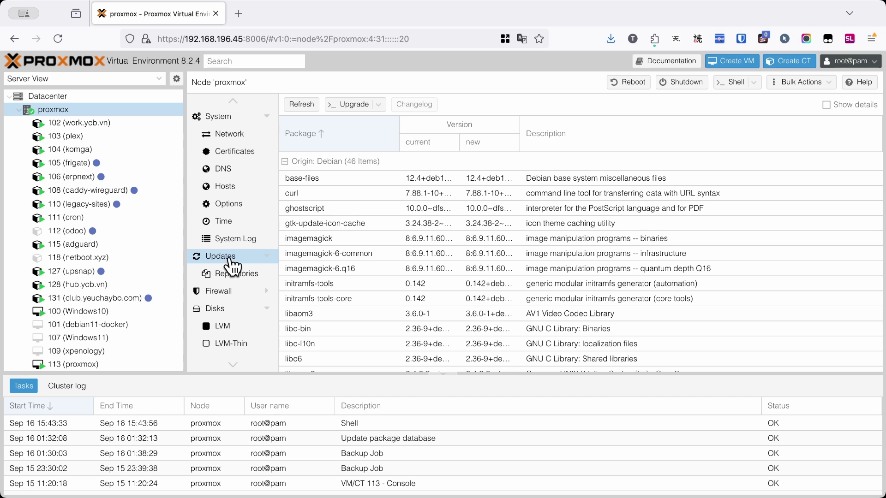
pyautogui.click(227, 294)
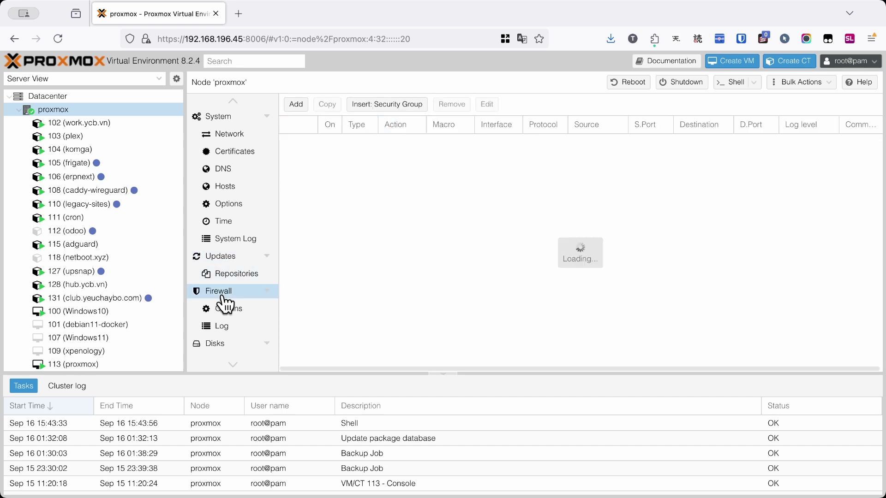
pyautogui.scroll(-4, 226, 304)
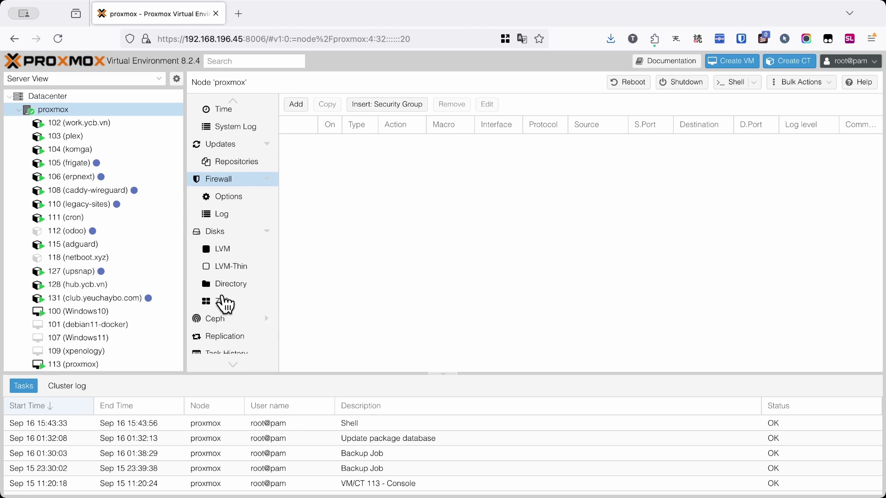
pyautogui.click(226, 224)
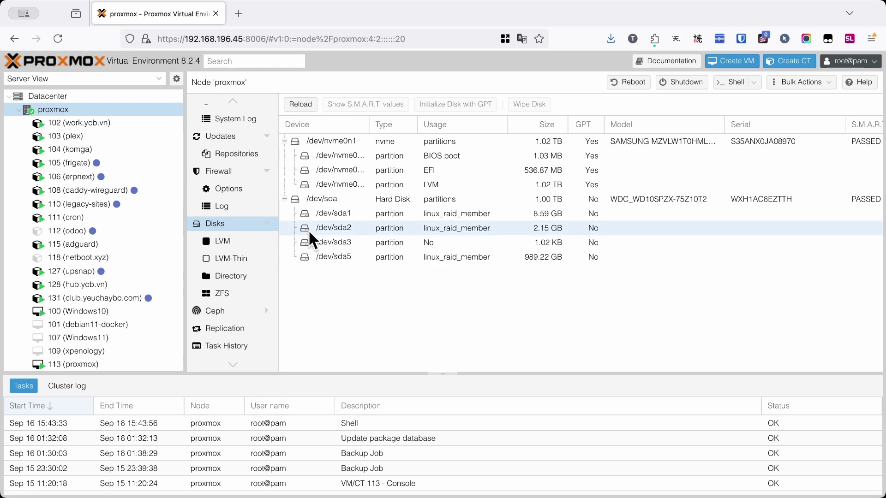
pyautogui.scroll(-1, 239, 279)
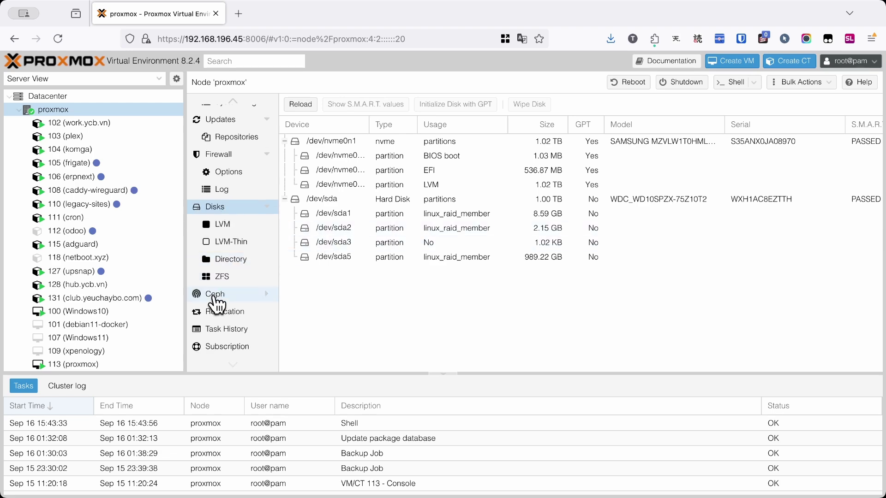
pyautogui.click(214, 299)
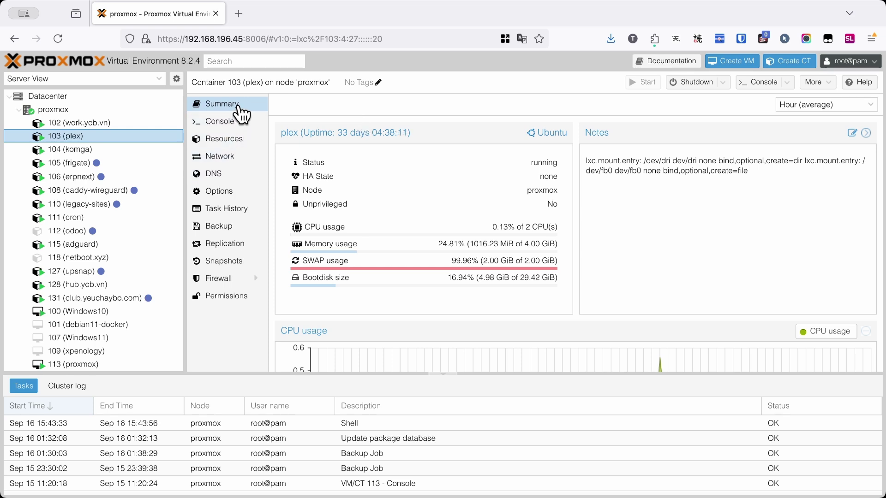
# Examine the summary of container 103 (plex) and open its console.
pyautogui.scroll(-1, 370, 191)
pyautogui.scroll(-1, 369, 191)
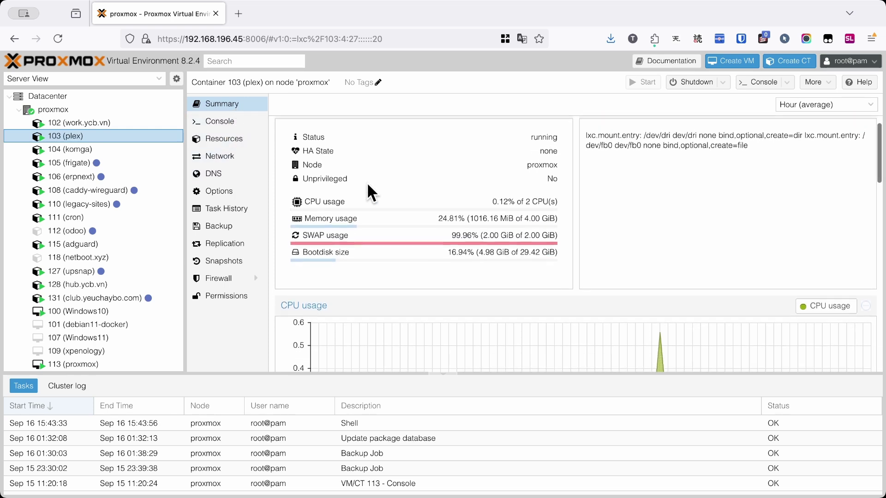
pyautogui.scroll(2, 369, 191)
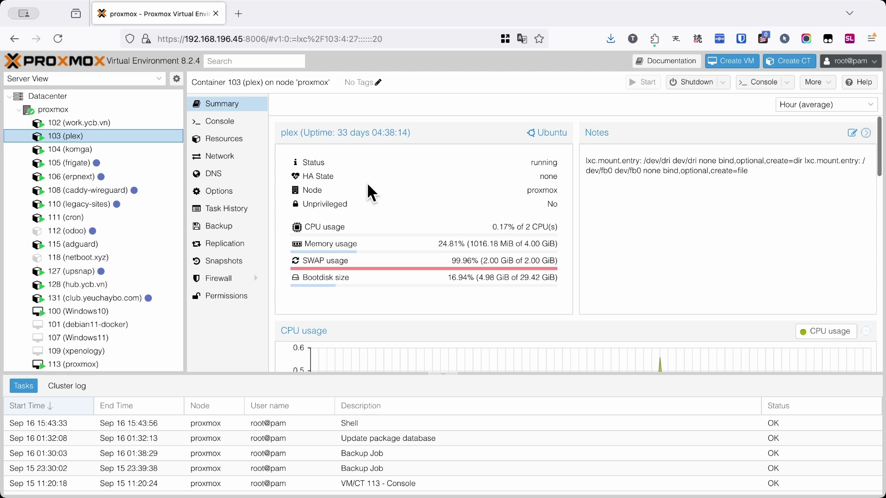
pyautogui.click(224, 123)
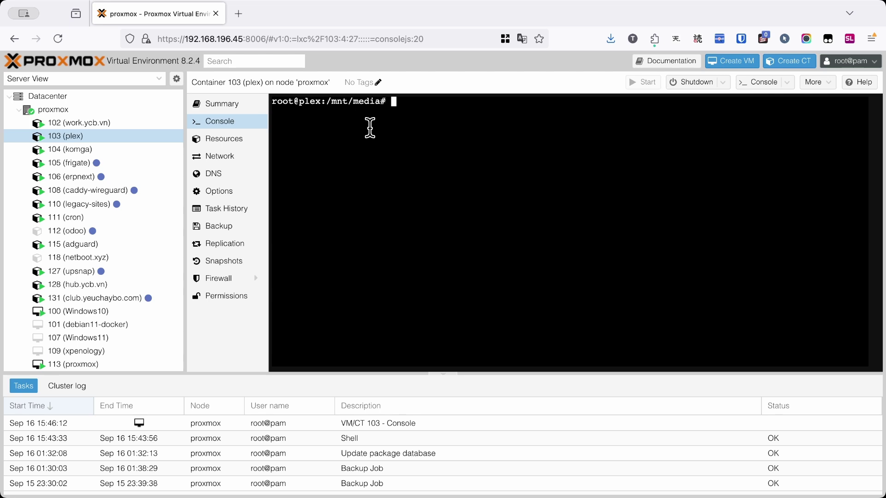
# Review the resources, network, DNS and general options of container 103 (plex).
pyautogui.click(199, 139)
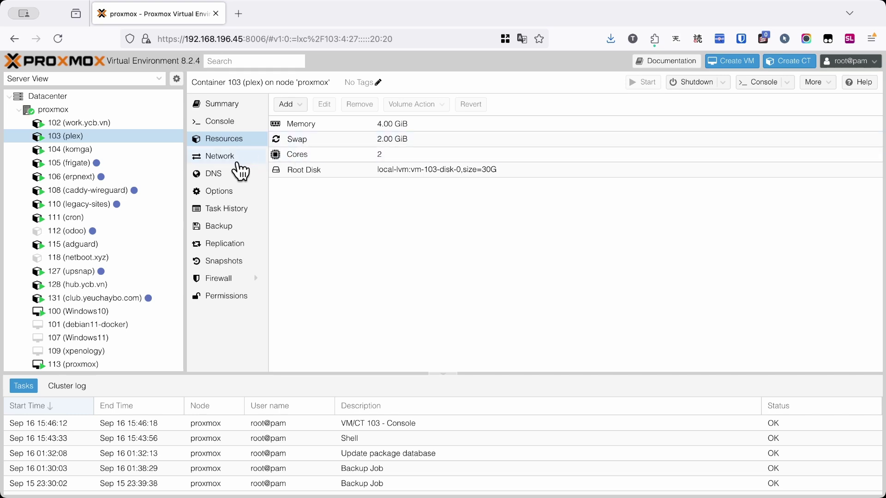
pyautogui.click(234, 161)
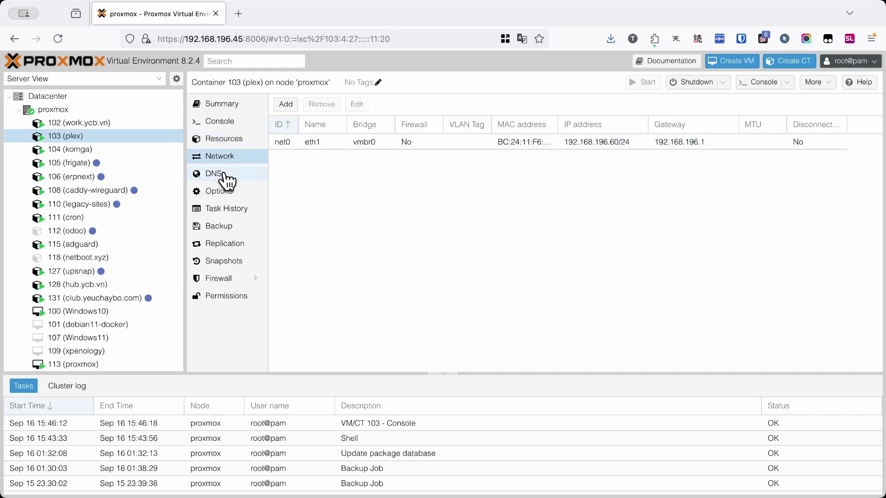
pyautogui.click(227, 178)
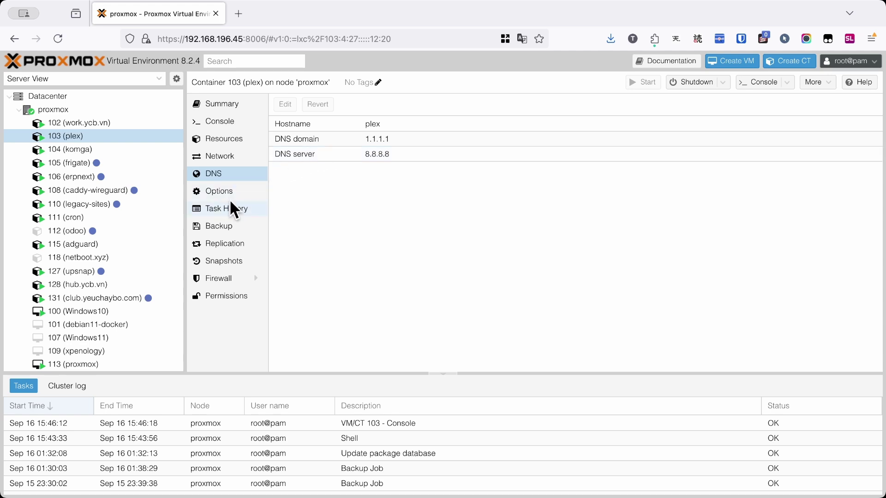
pyautogui.click(230, 197)
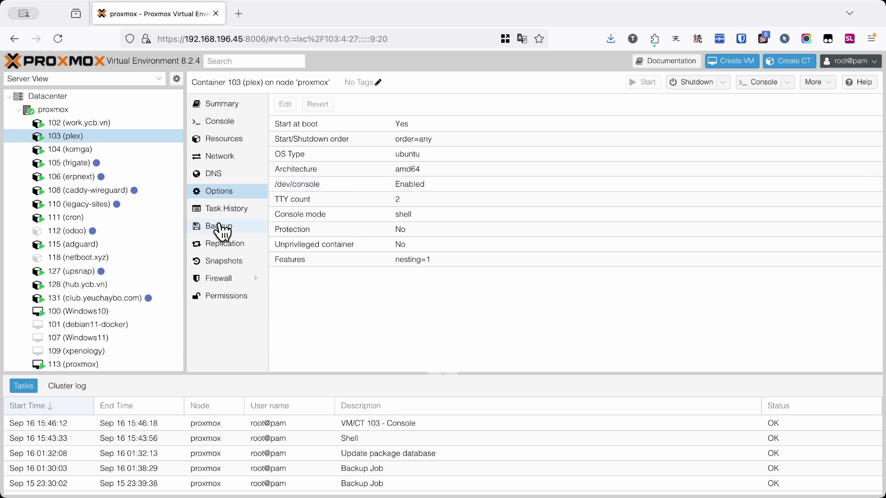
# Check the task history, backups and permissions of container 103 (plex).
pyautogui.click(227, 221)
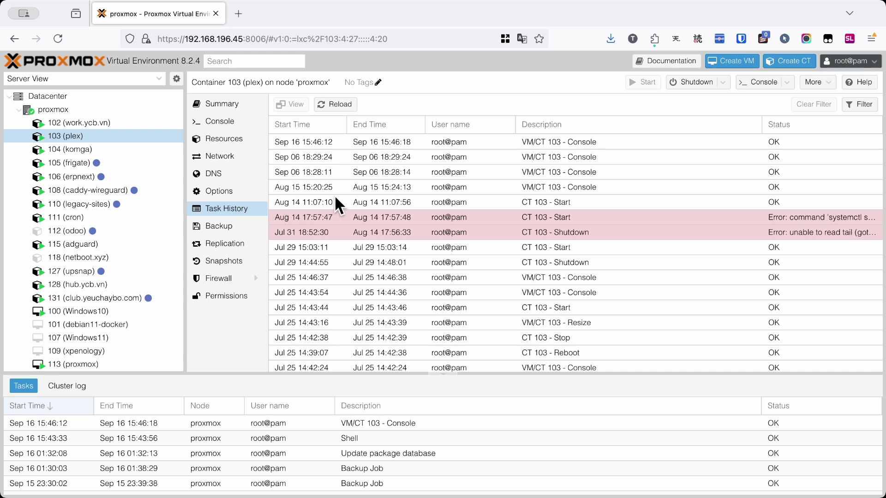
pyautogui.click(217, 226)
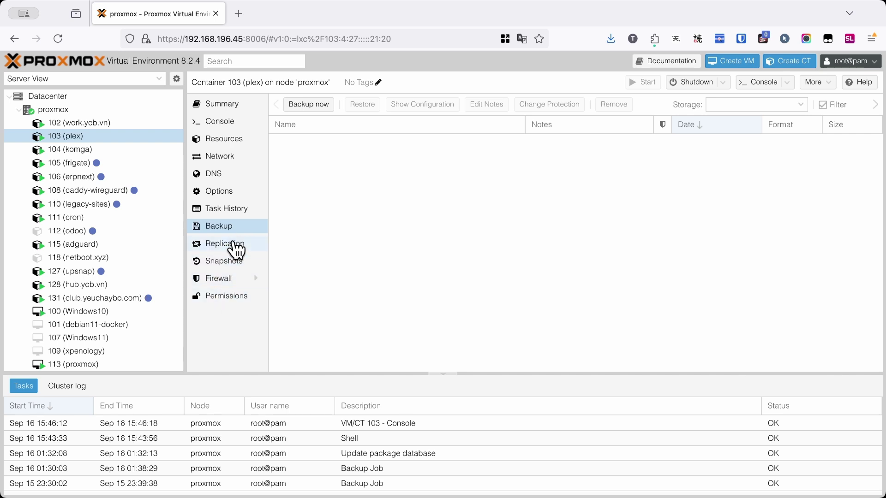
pyautogui.click(229, 298)
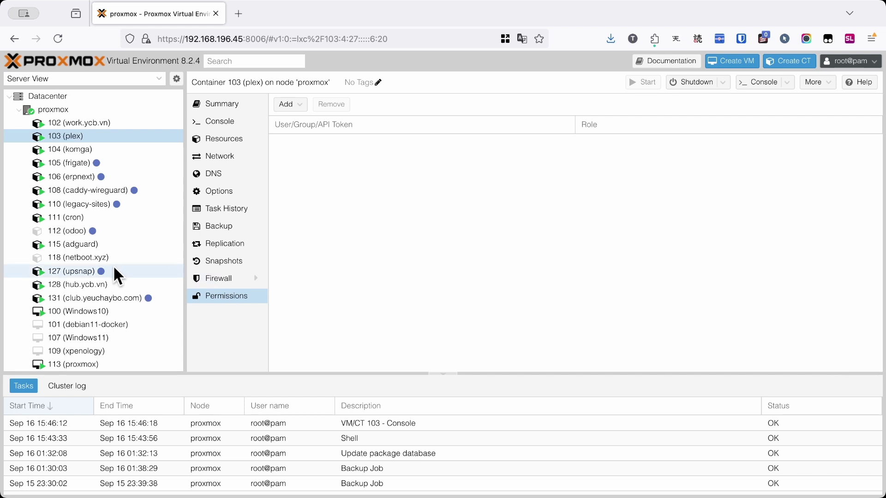
# Inspect the node's local storage summary and the container volumes on its local-lvm storage.
pyautogui.scroll(-5, 115, 273)
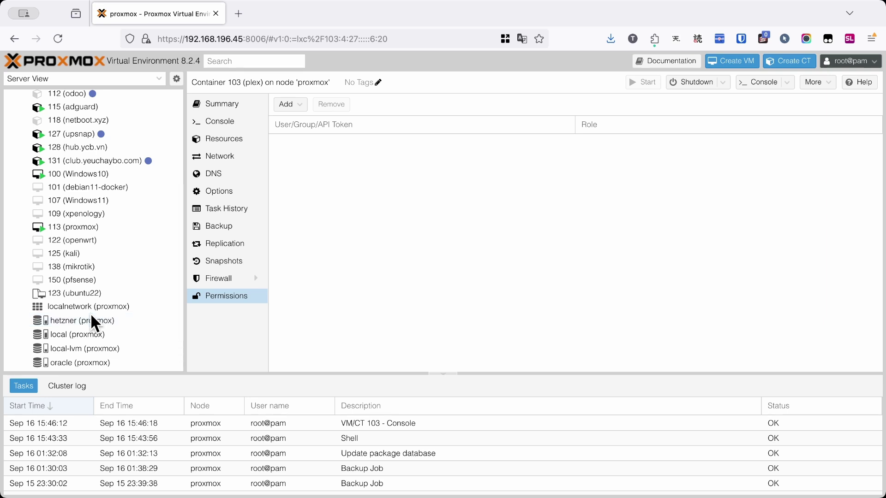
pyautogui.moveTo(90, 316)
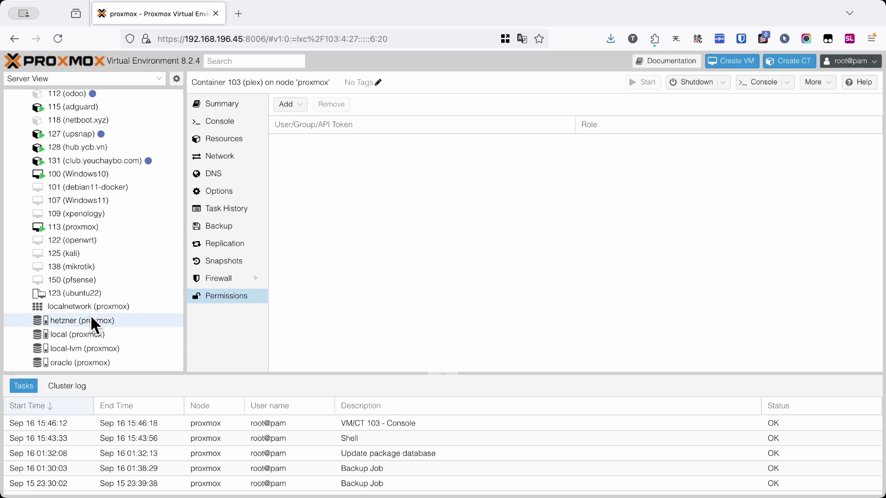
pyautogui.scroll(-1, 93, 319)
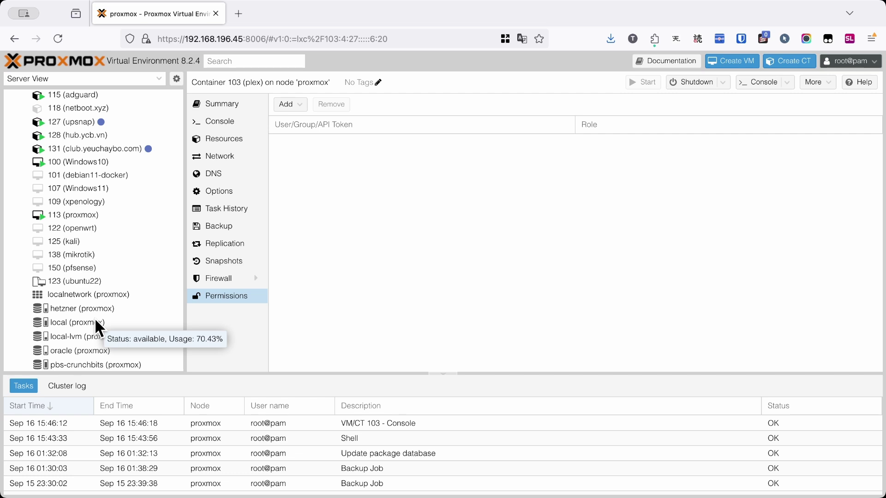
pyautogui.click(95, 321)
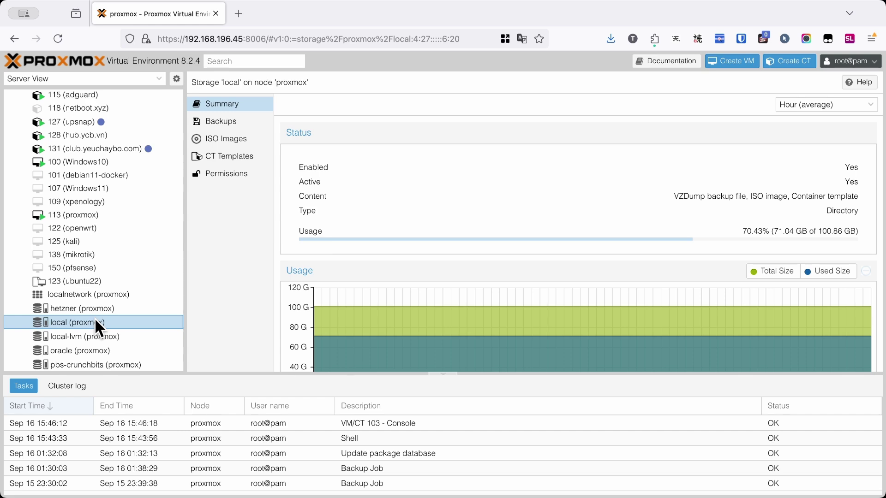
pyautogui.click(81, 331)
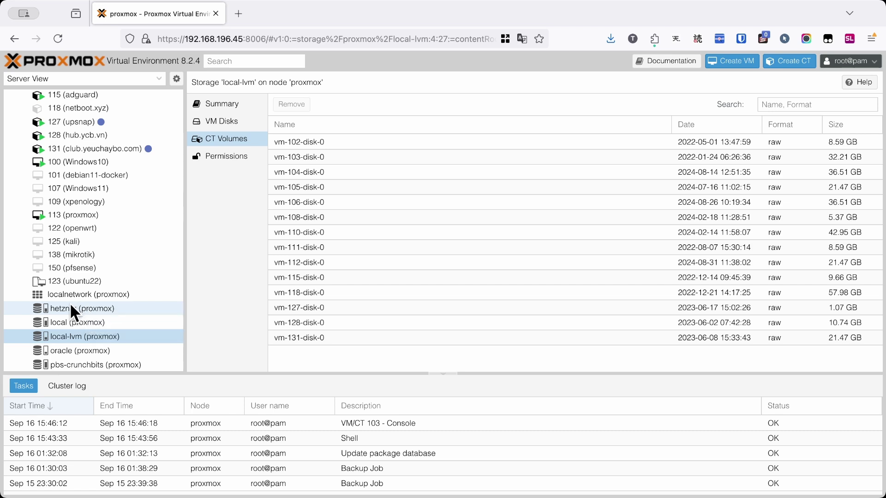
# Check the summaries of the hetzner and pbs-crunchbits storages on the proxmox node.
pyautogui.click(72, 304)
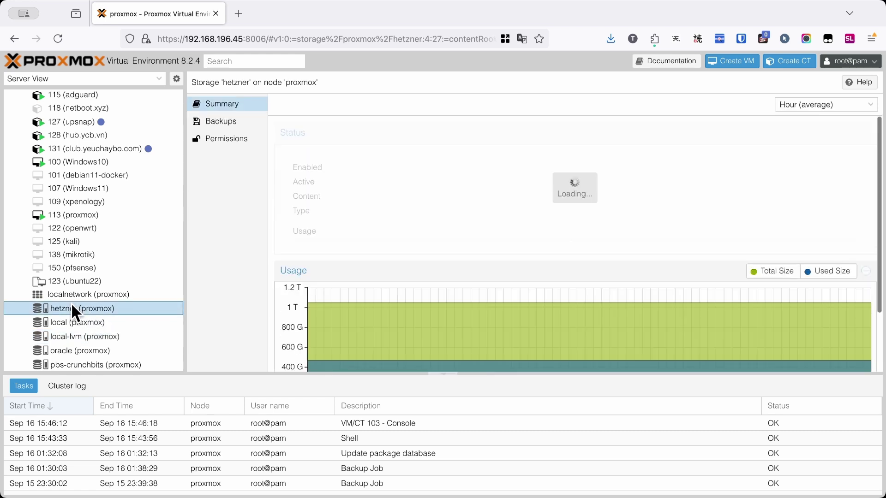
pyautogui.click(71, 365)
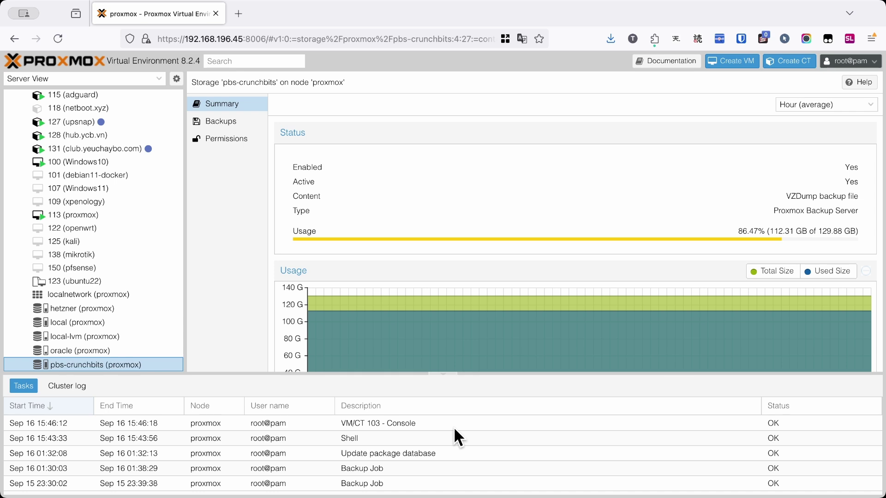
# Inspect the task output of the container 103 console session and of the backup job started Sep 16 01:30:03.
pyautogui.doubleClick(453, 426)
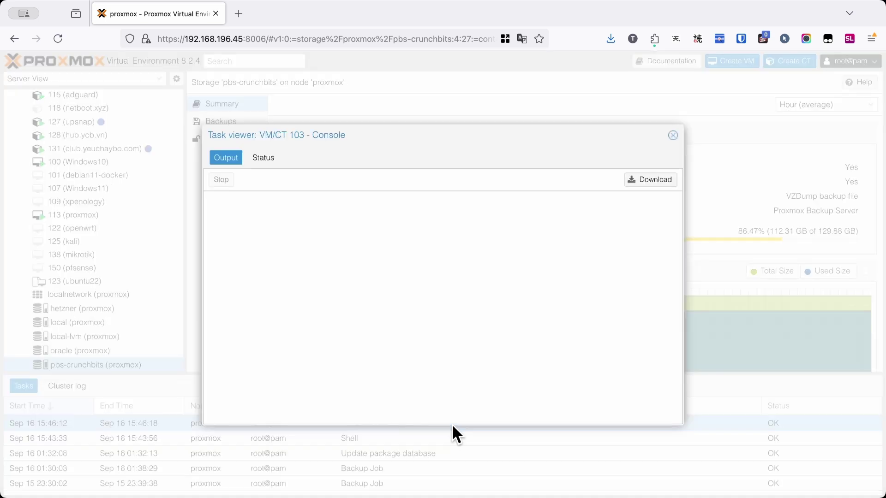
pyautogui.click(673, 135)
pyautogui.doubleClick(417, 467)
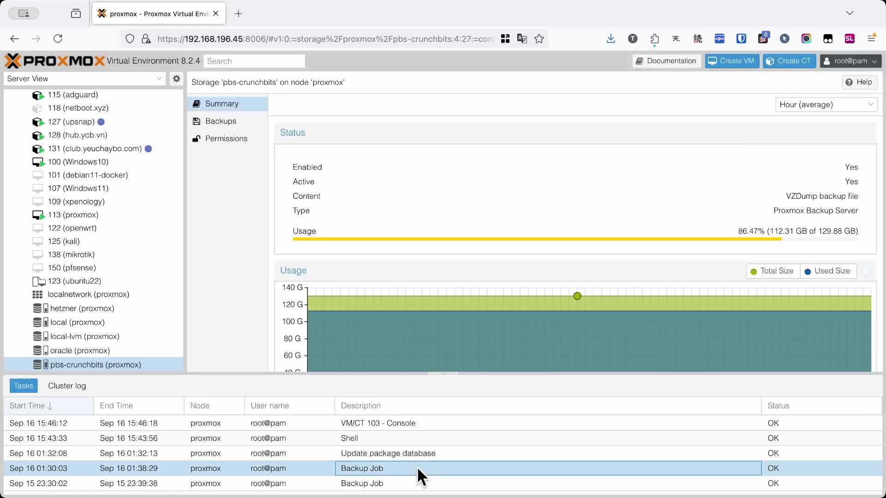
pyautogui.scroll(-20, 456, 300)
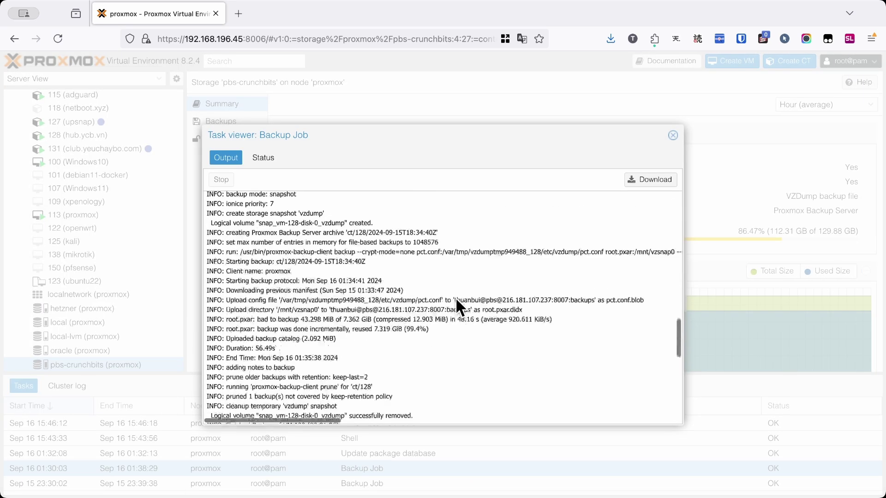
pyautogui.scroll(15, 456, 300)
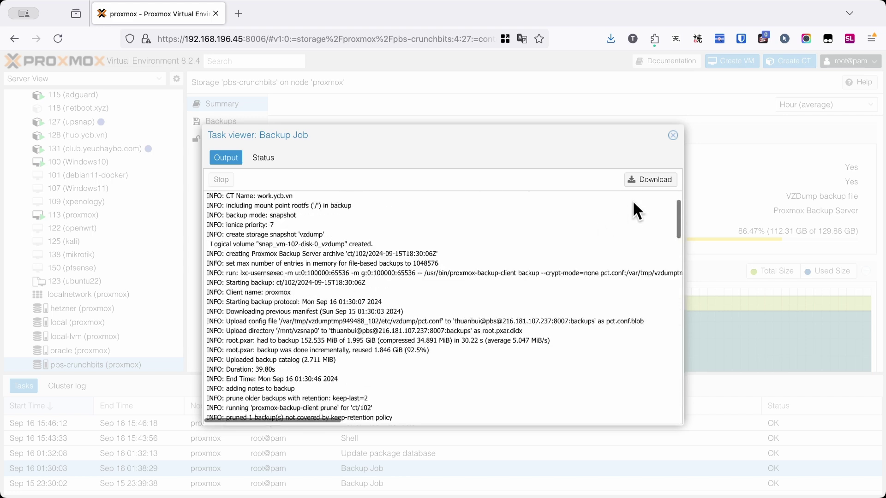
pyautogui.click(673, 135)
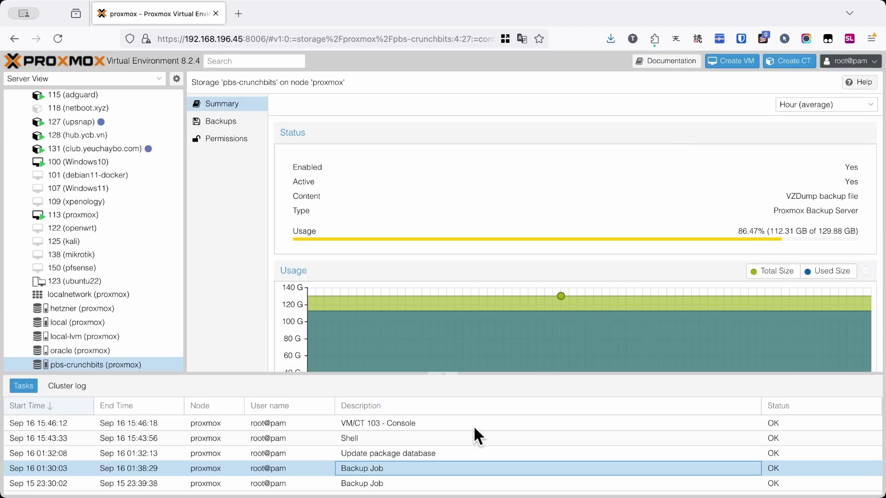
# Return to the Datacenter level of the resource tree and show its management pages.
pyautogui.scroll(5, 120, 249)
pyautogui.scroll(-1, 119, 252)
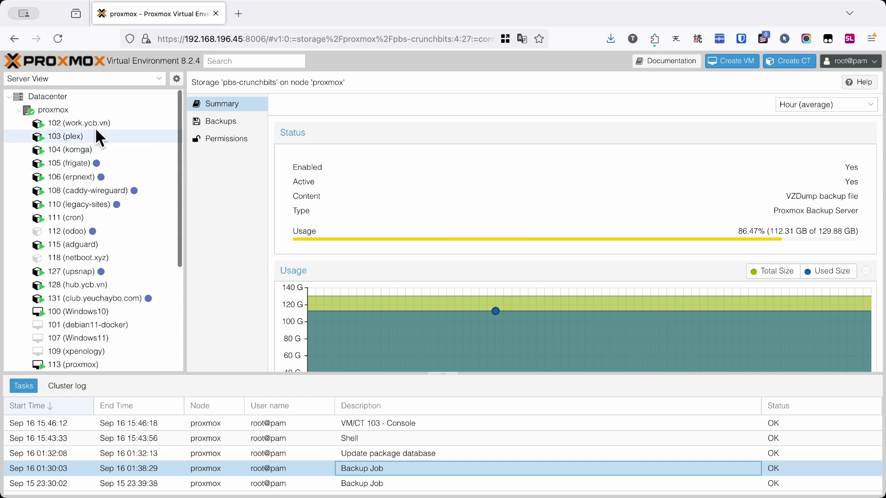
pyautogui.click(69, 95)
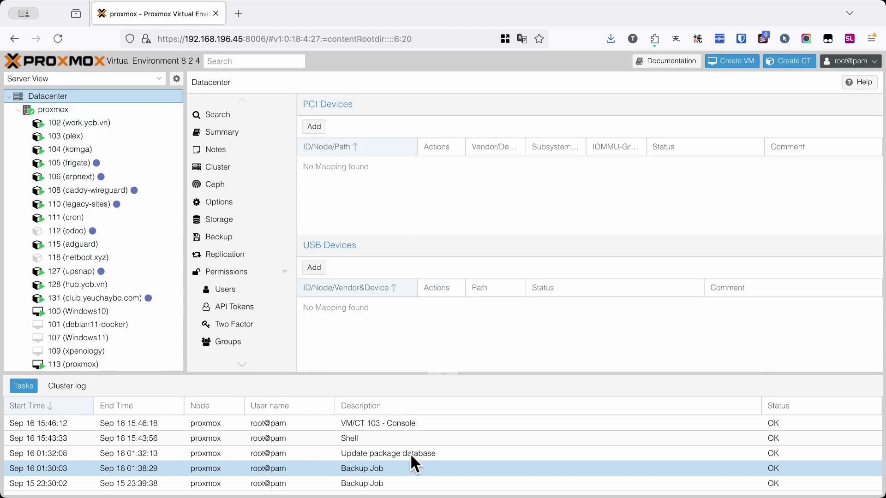